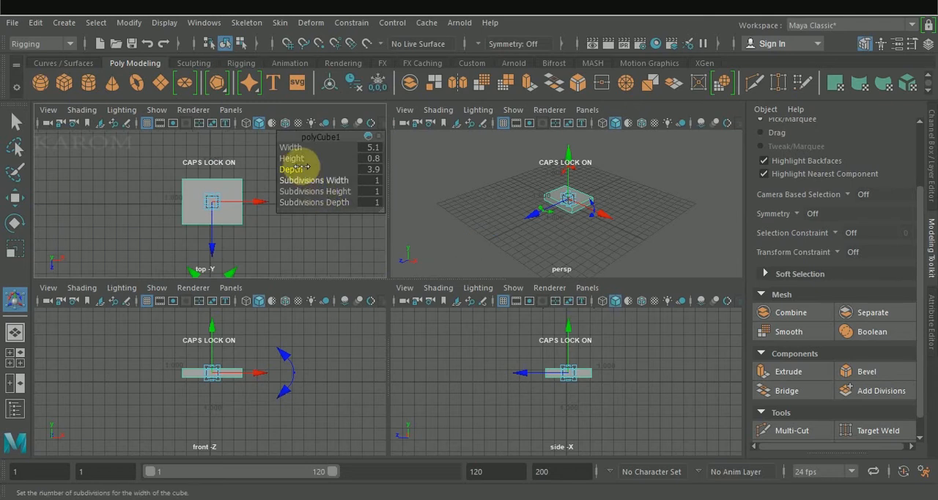
Size the cube to width 13.5, height 1.3 and depth 5.5, and raise a duplicate of it above the original
mouse_move(297, 150)
left_mouse_down()
mouse_move(317, 149)
mouse_move(293, 154)
mouse_move(302, 162)
left_mouse_up()
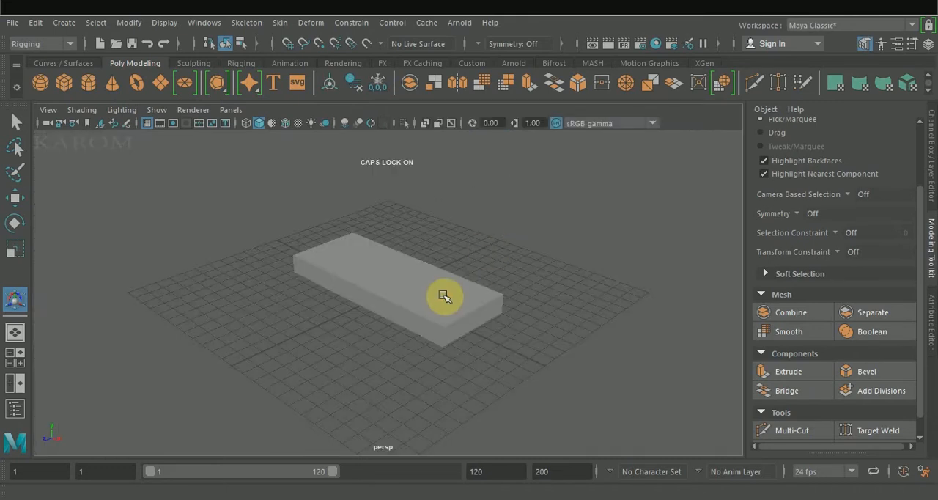
left_click(443, 296)
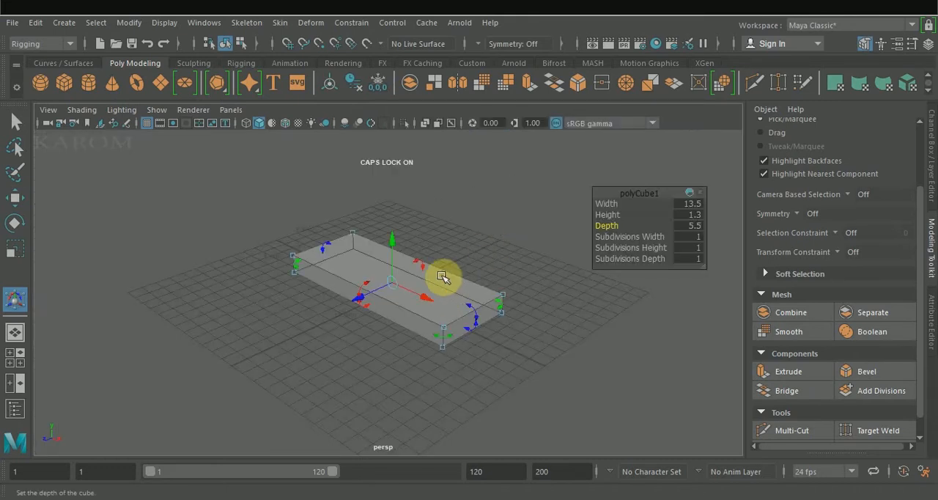
key("ctrl+d")
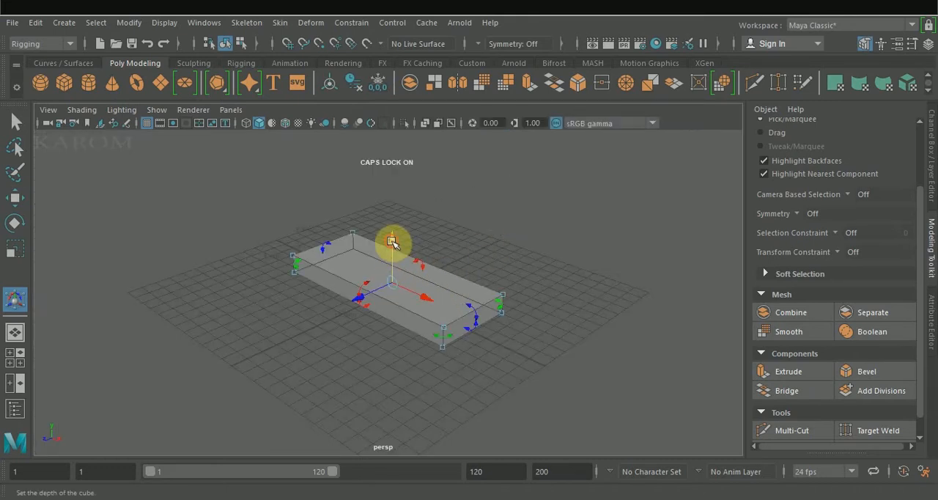
left_click_drag(392, 236, 400, 207)
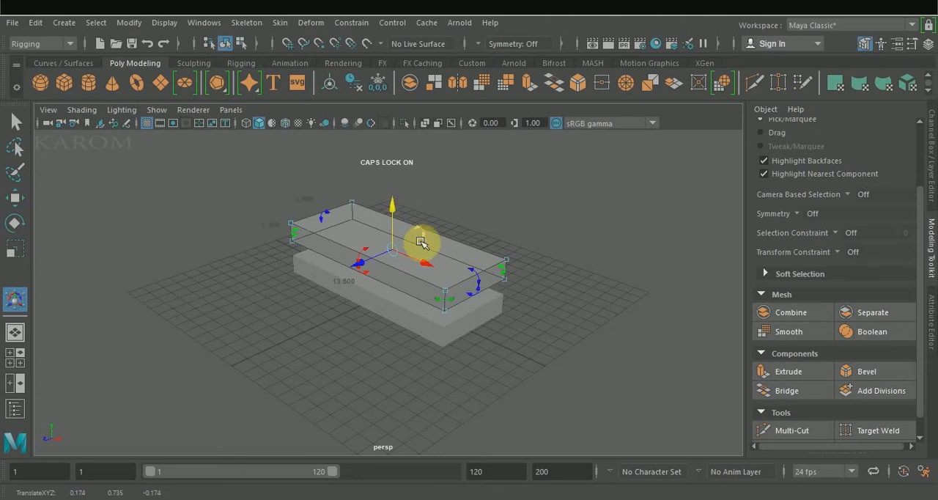
Scale the duplicate block shorter along its length and move it flush with the rear end of the base block
key("r")
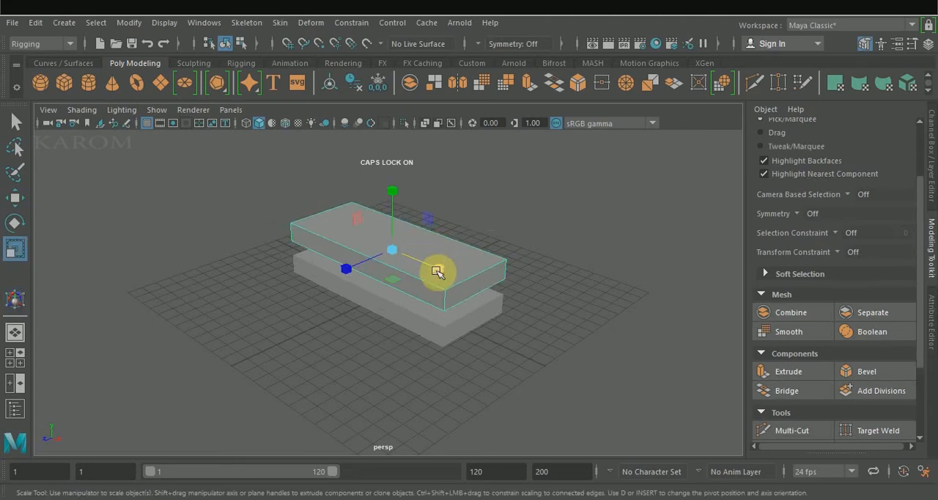
mouse_move(442, 270)
left_mouse_down()
mouse_move(418, 256)
mouse_move(448, 285)
left_mouse_up()
key("w")
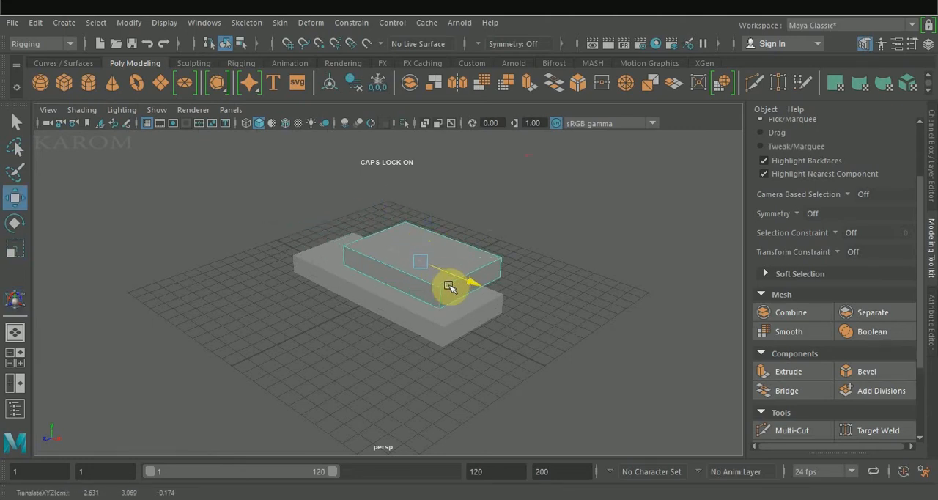
Lower the shortened block vertically until it rests on the base block's upper surface
left_click(515, 267)
left_click_drag(515, 268, 579, 247, "alt")
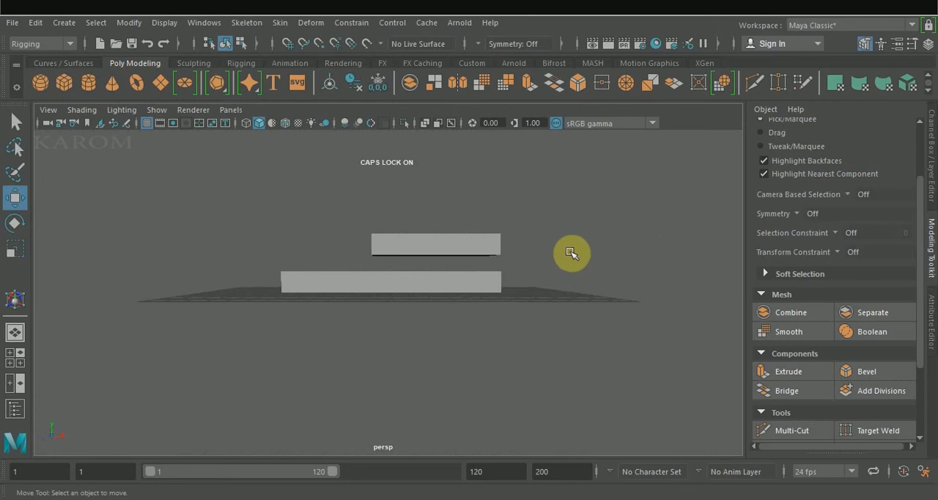
key("space")
left_click(581, 347)
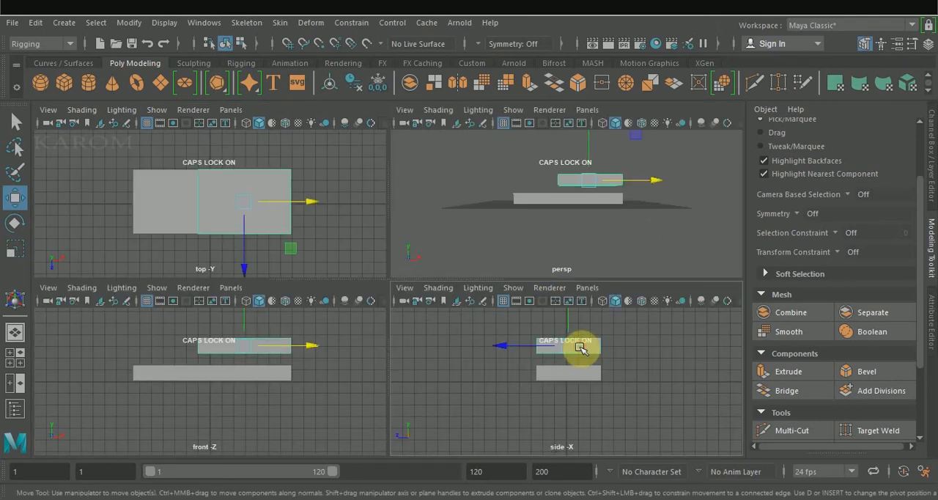
key("space")
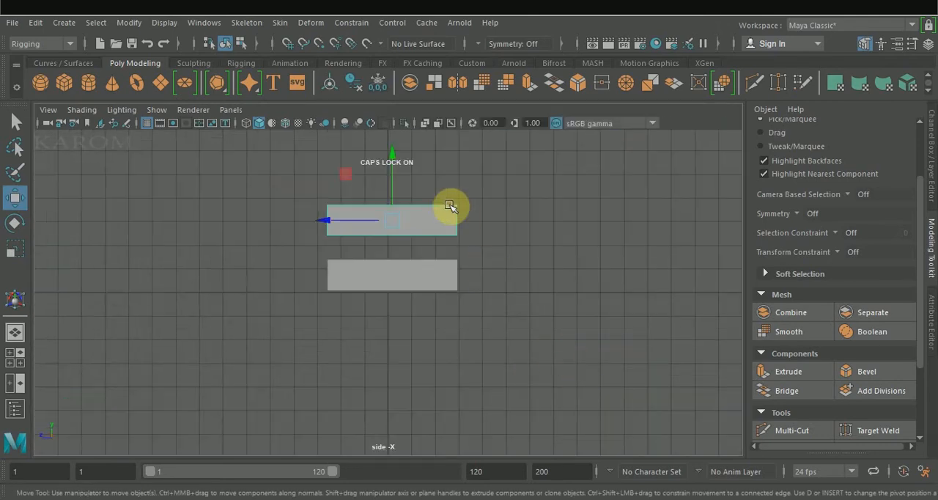
left_click_drag(393, 152, 389, 177)
key("space")
key("space")
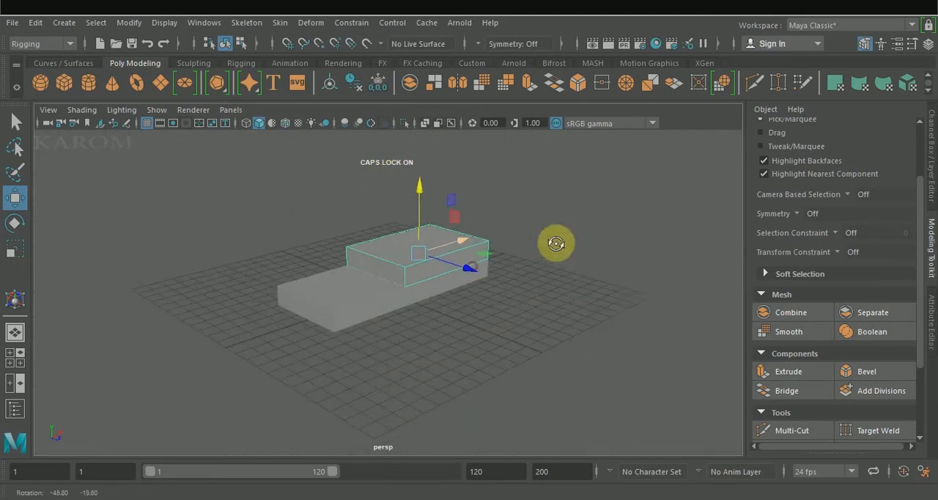
Extend the upper block's front end along its length, leaving only a short ledge of the base in front
right_click_drag(381, 271, 377, 158)
left_click(379, 268)
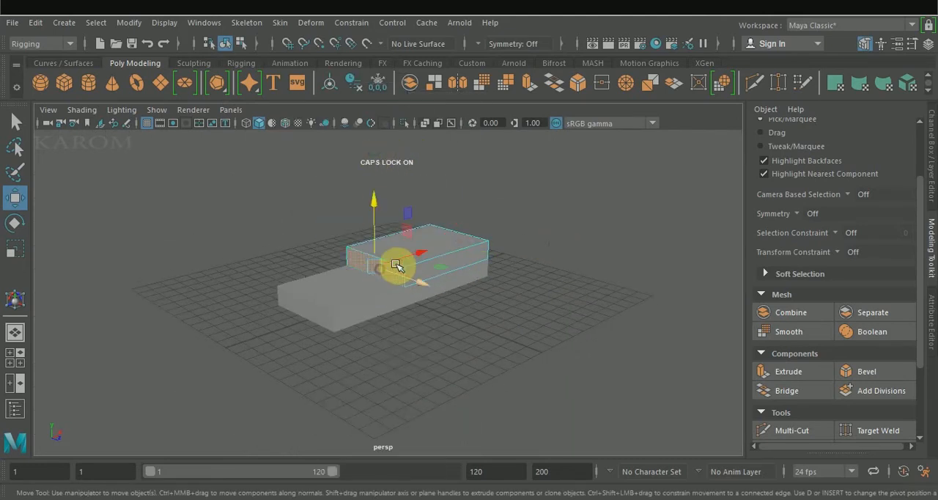
left_click_drag(413, 255, 382, 268)
left_click_drag(455, 308, 418, 308, "alt")
Bevel the upper block's top front edge with fraction 0.812 and 4 segments
right_click_drag(319, 283, 333, 84)
left_click(320, 255)
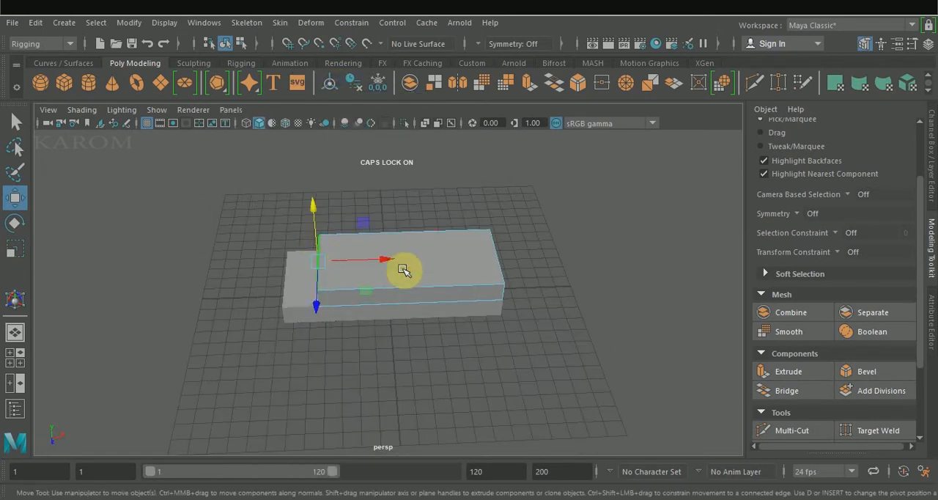
left_click(860, 370)
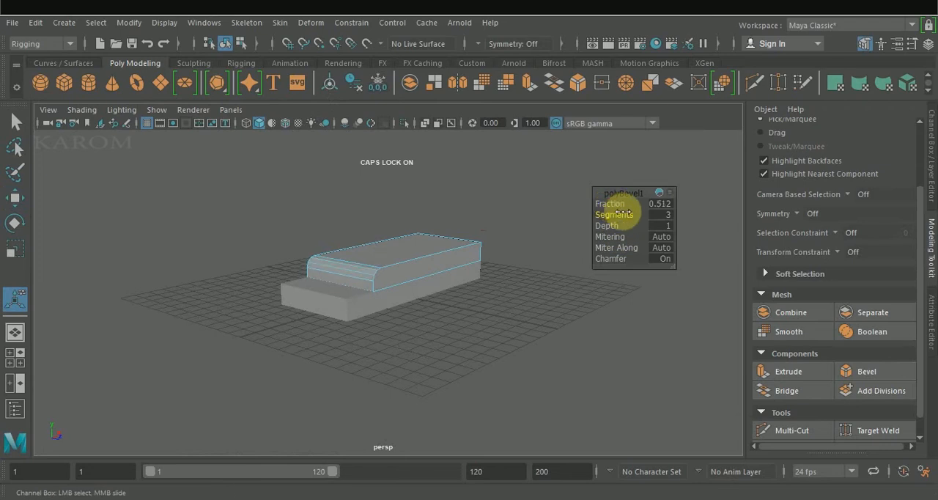
left_click_drag(547, 240, 505, 241, "alt")
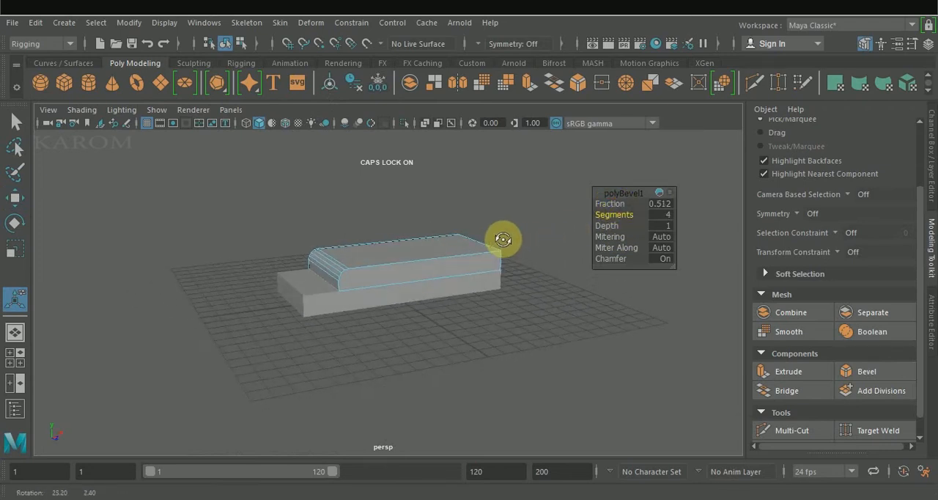
left_click_drag(606, 205, 608, 203)
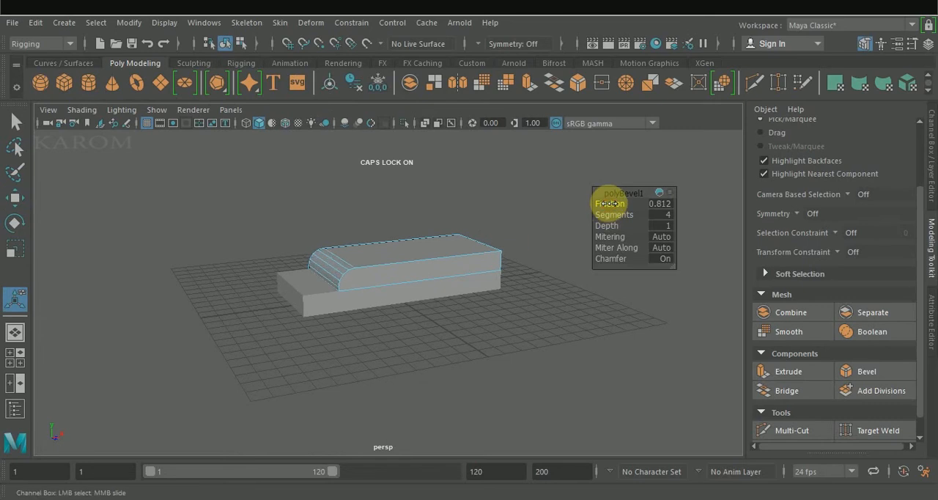
Scale the beveled block slightly narrower across its depth than the base block
right_click_drag(418, 118, 457, 97)
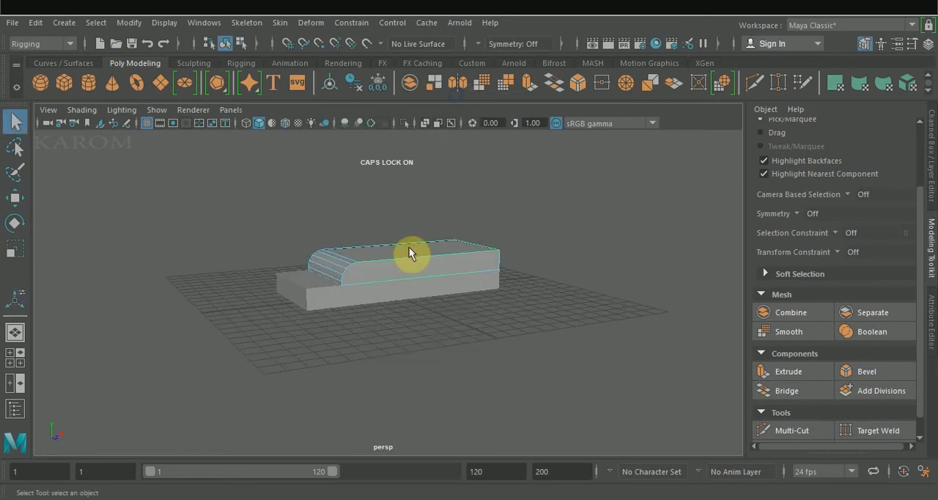
key("w")
left_click_drag(444, 250, 452, 302, "alt")
key("r")
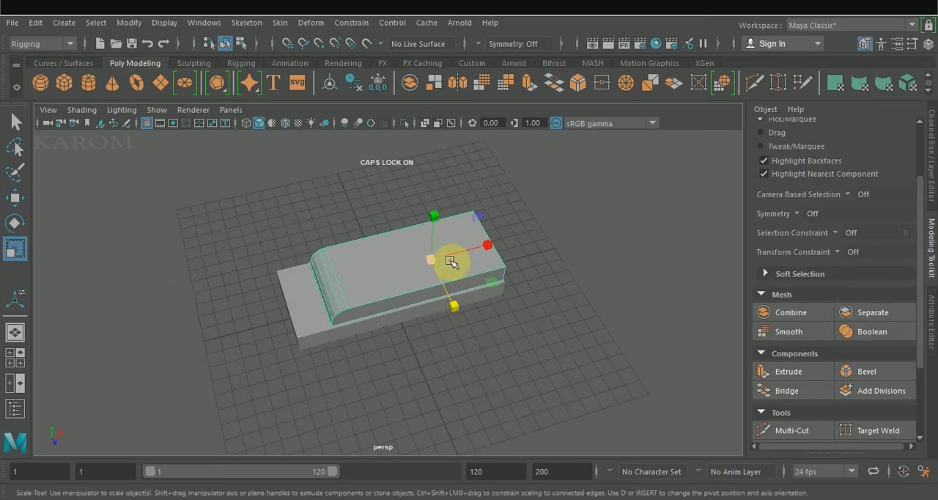
Stack a shortened duplicate of the beveled block on top of it, flush with the rear end
key("w")
mouse_move(433, 213)
left_mouse_down()
mouse_move(433, 188)
mouse_move(434, 202)
left_mouse_up()
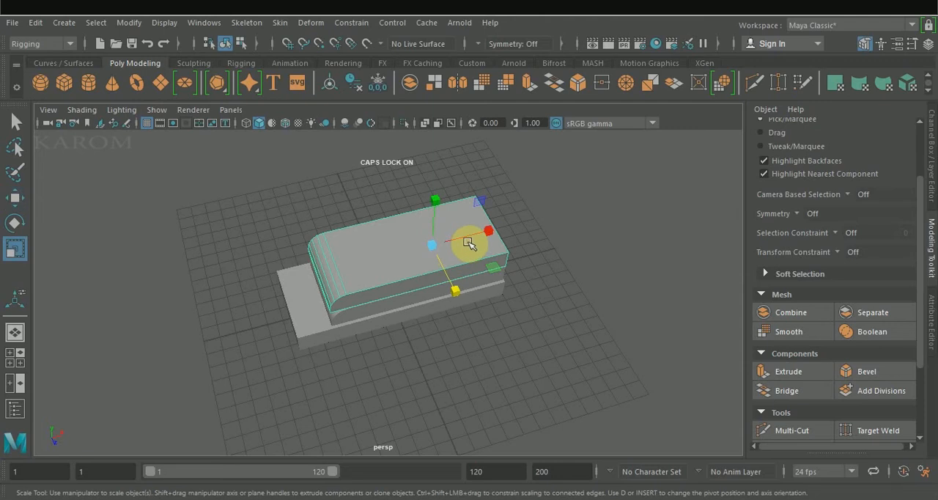
left_click_drag(469, 239, 486, 236)
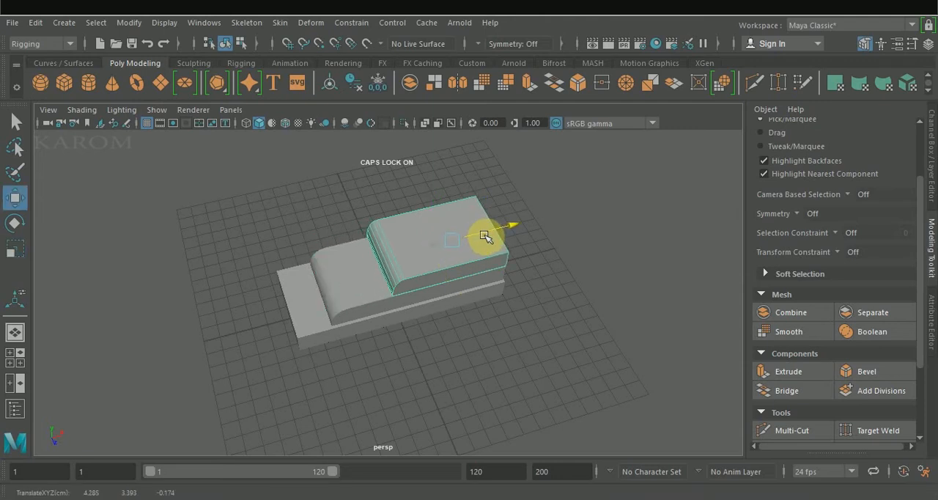
key("space")
left_click_drag(557, 324, 558, 327)
left_click(674, 237)
key("space")
Remove the intermediate bevel edges from the top block's front, leaving a single flat slope
left_click_drag(521, 236, 643, 339, "alt")
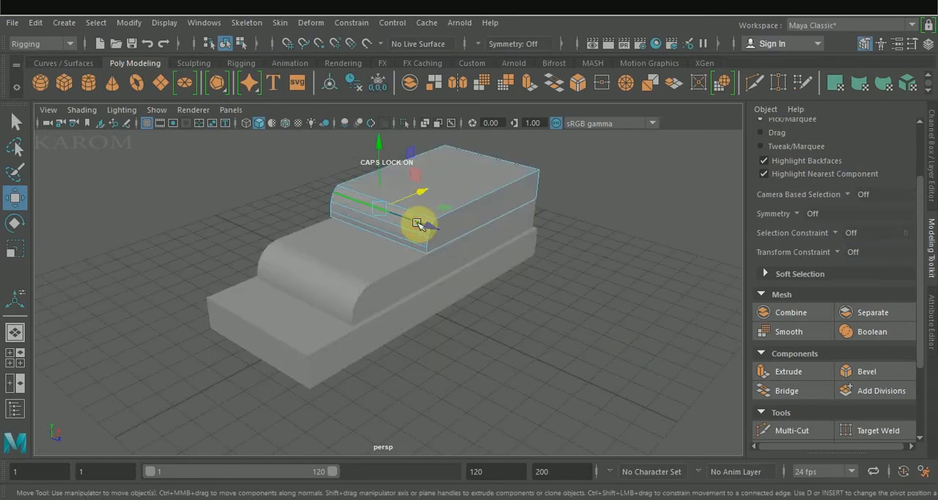
left_click(416, 231)
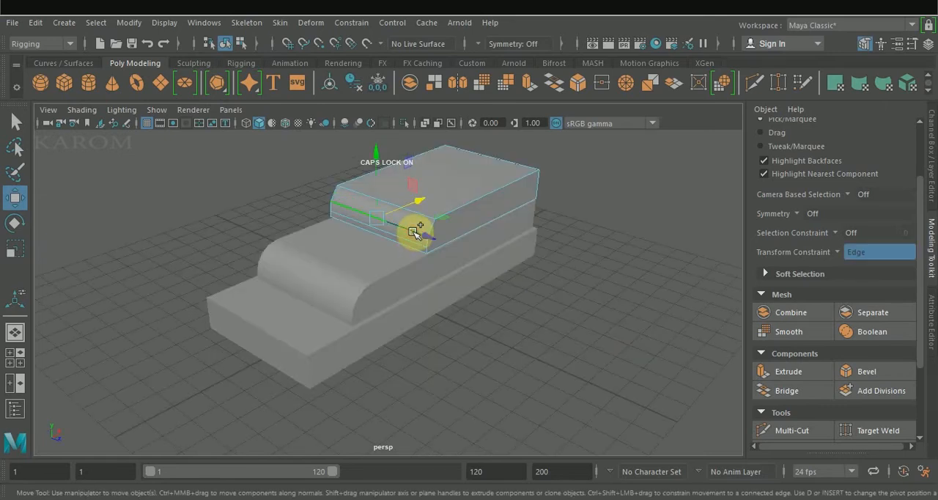
left_click(408, 241, "ctrl+shift")
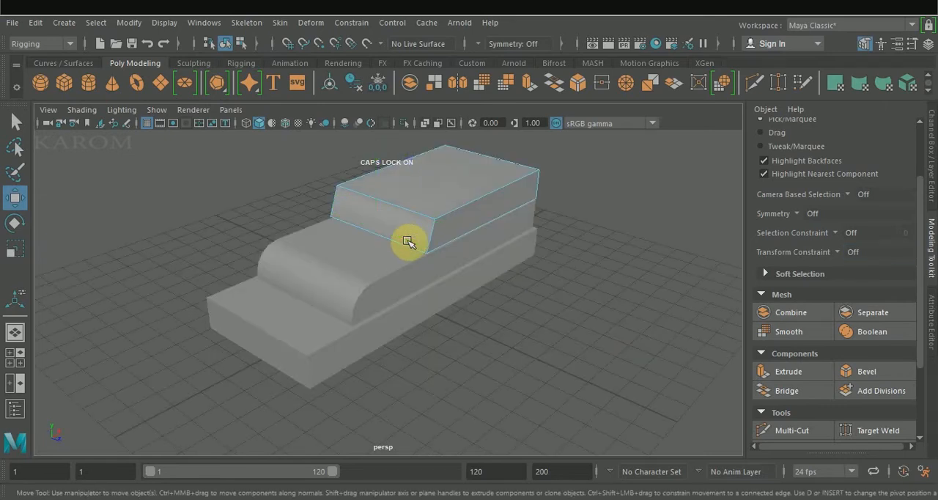
Slide the top block's upper front edge toward the rear and bevel it with fraction 0.762 and 4 segments
left_click_drag(517, 337, 443, 322, "alt")
left_click(386, 194)
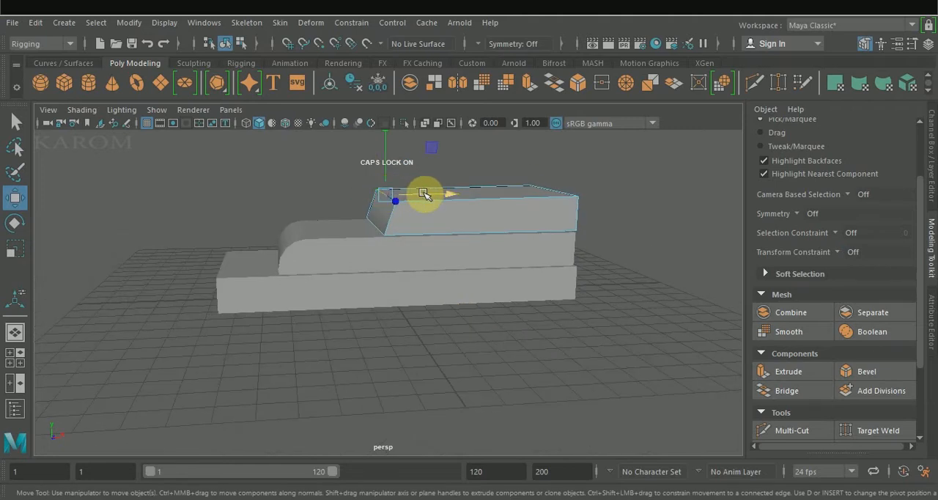
left_click_drag(425, 194, 419, 220)
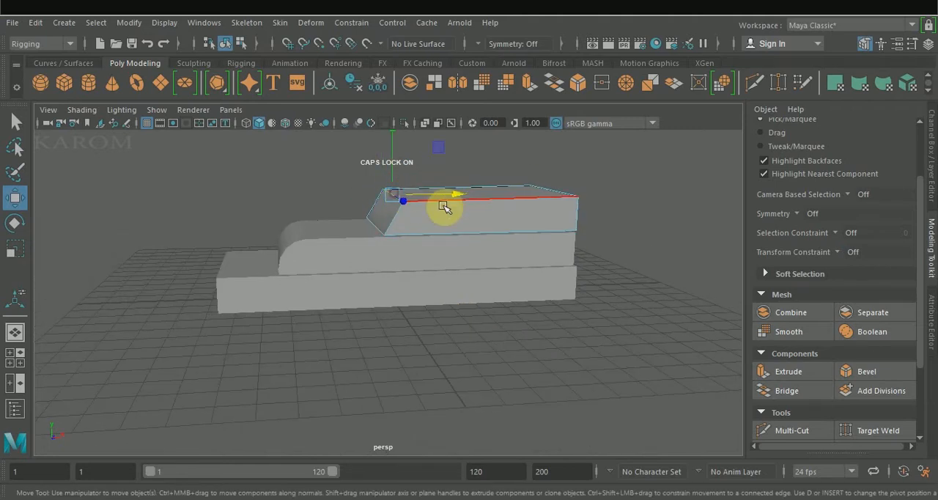
left_click(861, 372)
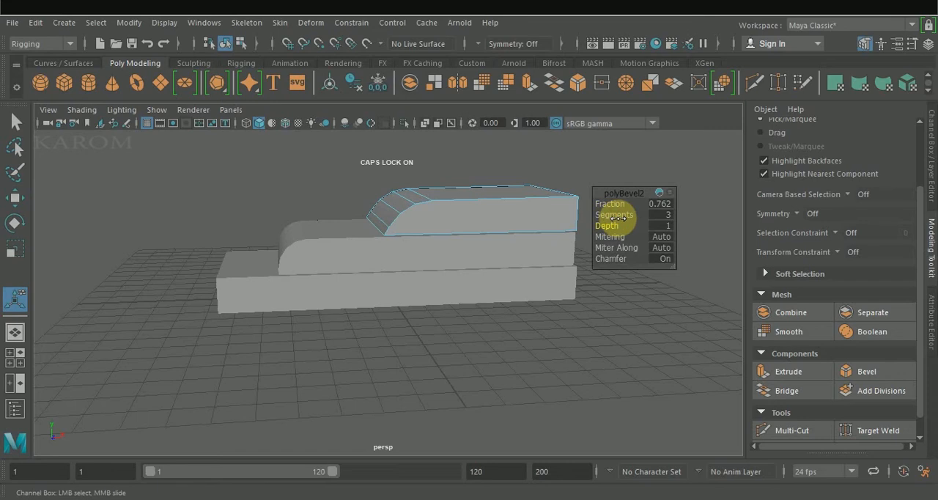
left_click_drag(624, 216, 626, 214)
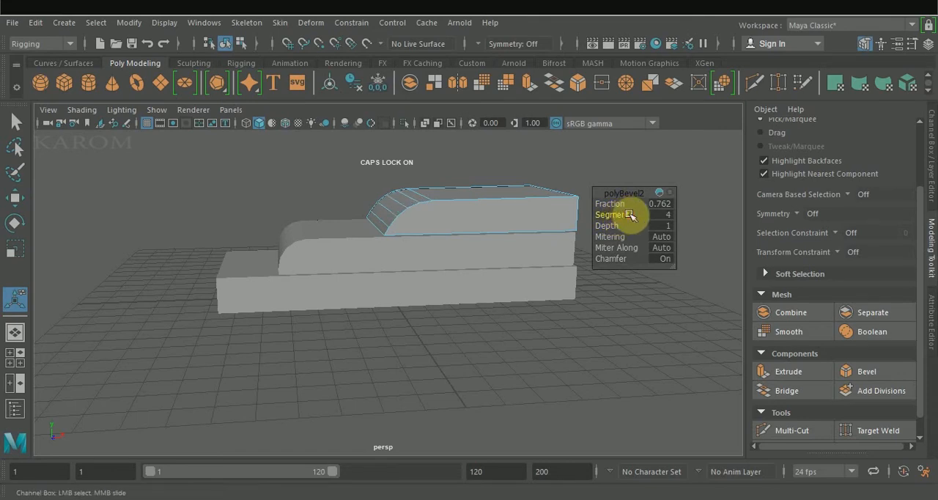
Bevel the side and rear edges of the top block's roof with fraction 0.562 and 3 segments
key("w")
left_click_drag(498, 341, 537, 252, "alt")
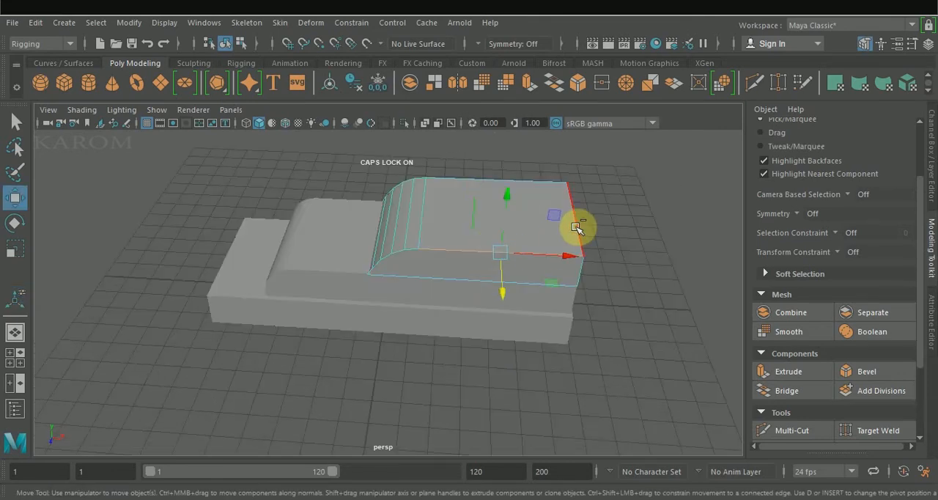
left_click(549, 182)
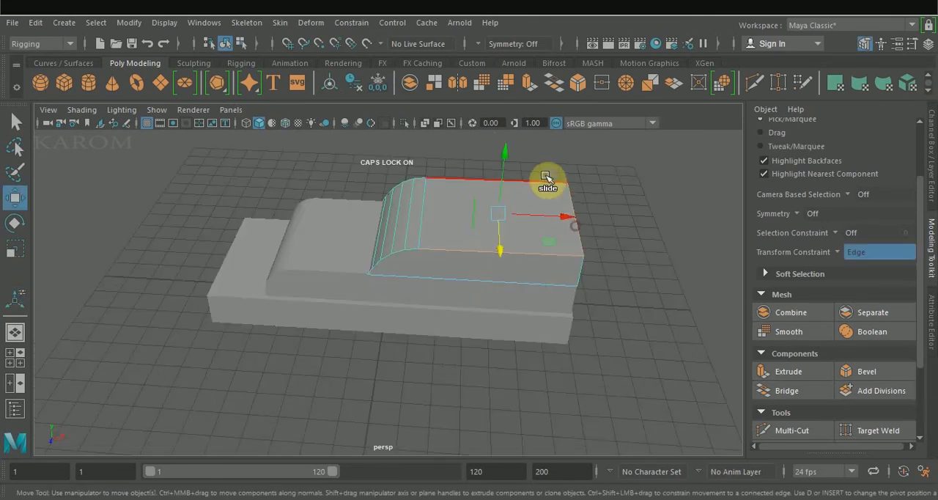
left_click(859, 372)
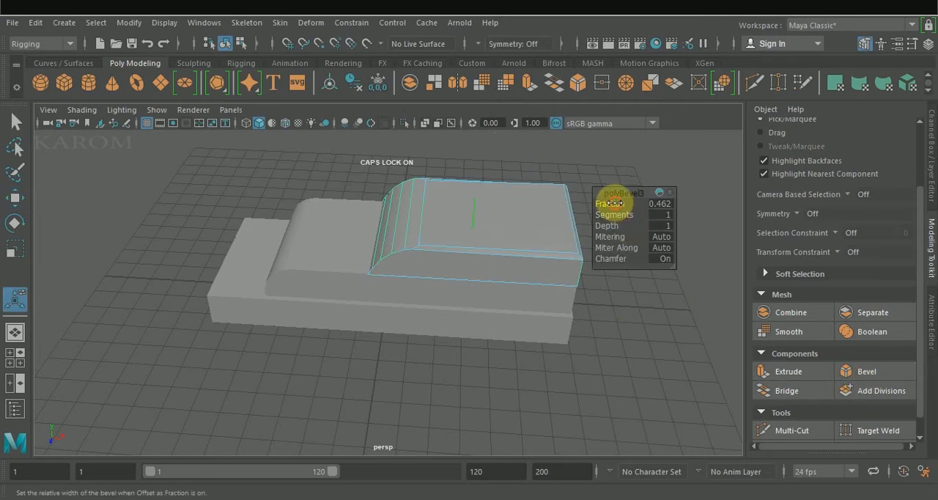
left_click_drag(614, 203, 615, 203)
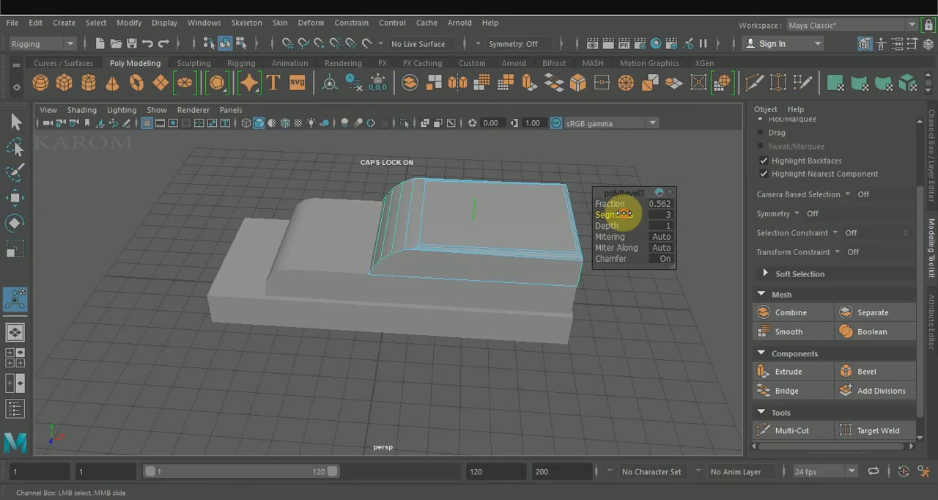
Bevel the top block's two vertical rear corner edges with fraction 1 and 2 segments
left_click_drag(621, 204, 530, 330)
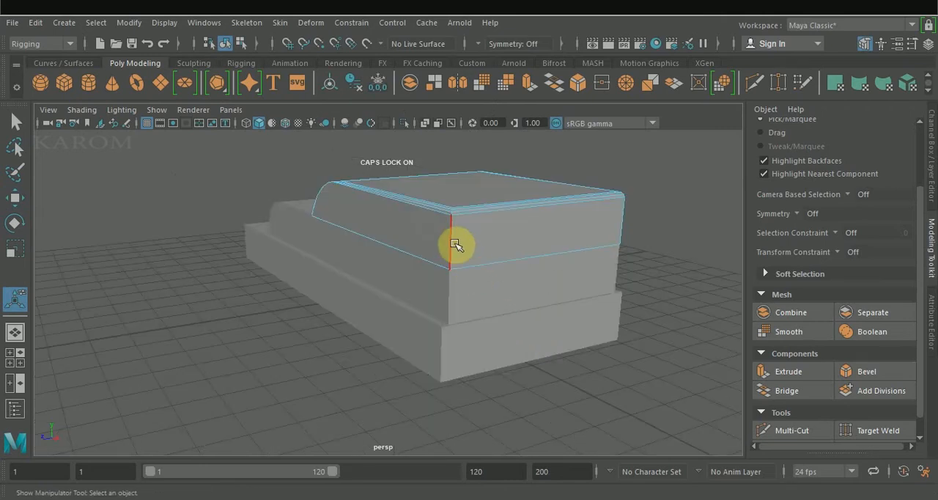
left_click(622, 236)
left_click(864, 370)
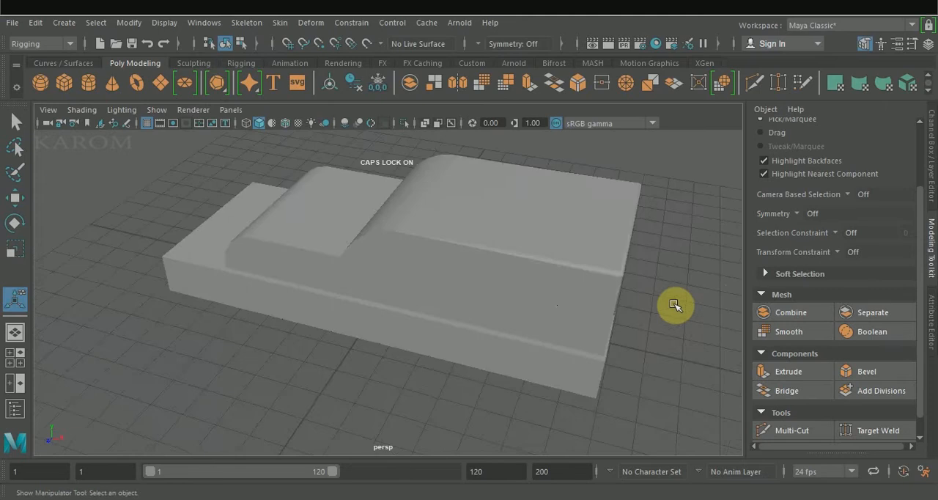
Bevel the middle block's two vertical rear corner edges with fraction 0.03 and 2 segments
left_click_drag(669, 302, 619, 271, "alt")
left_click(544, 244)
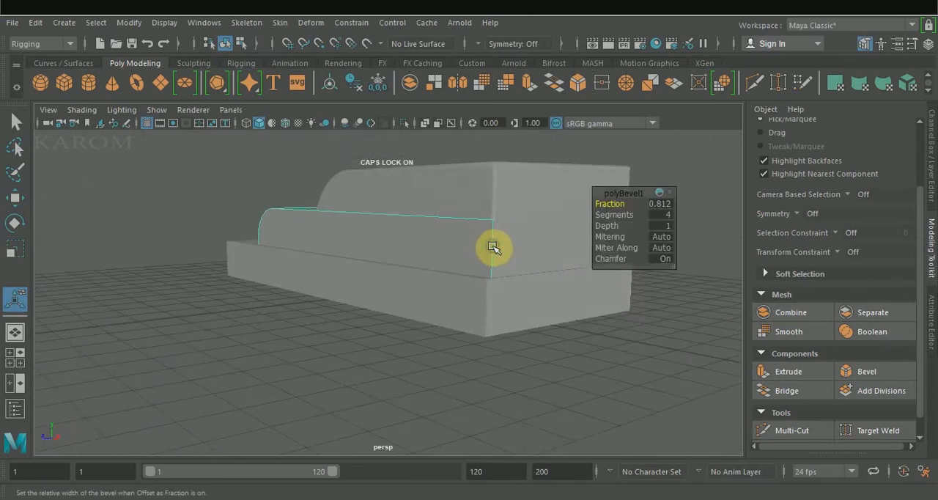
right_click_drag(492, 246, 494, 140)
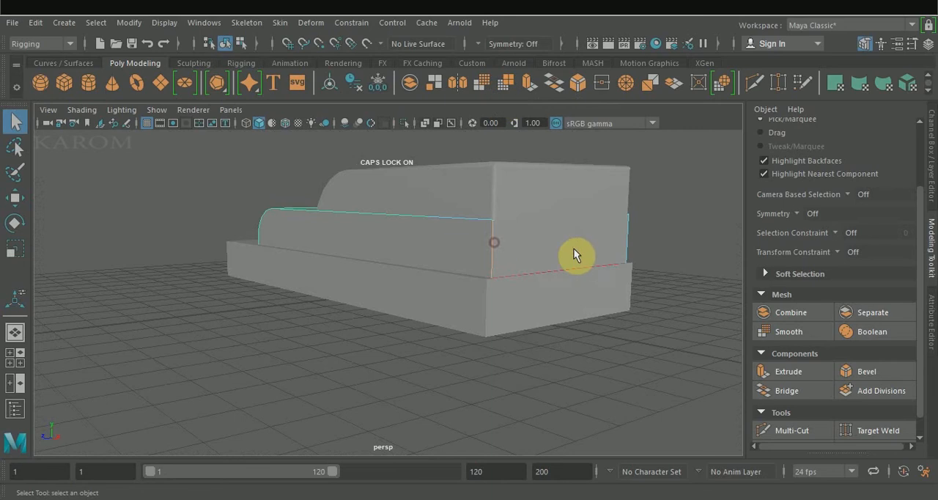
left_click(848, 369)
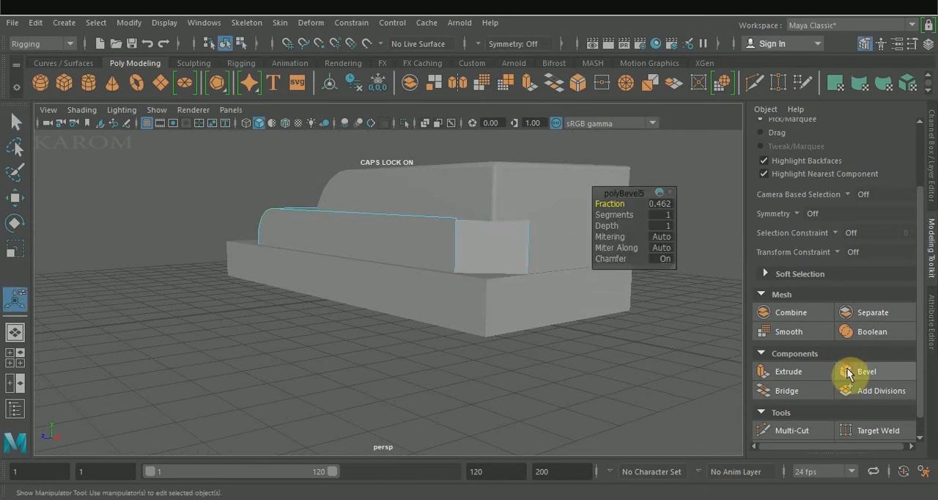
left_click_drag(632, 315, 651, 356, "alt")
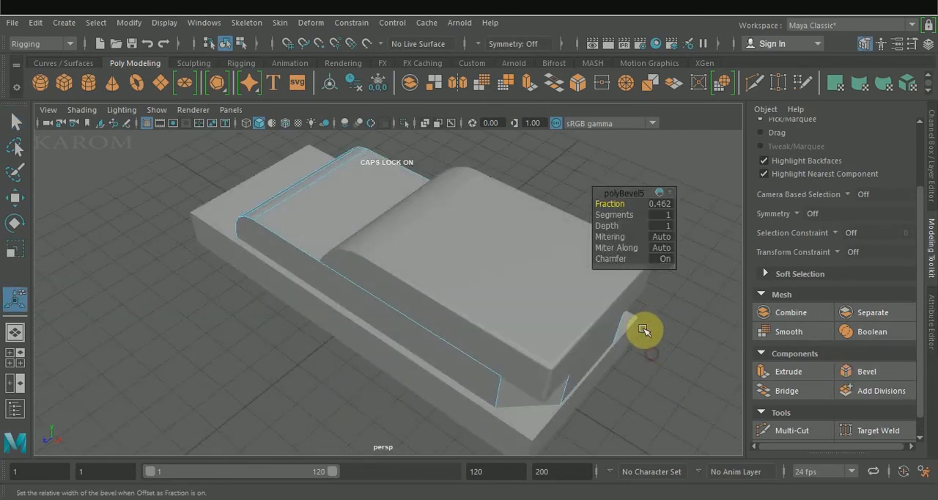
left_click_drag(616, 205, 615, 206)
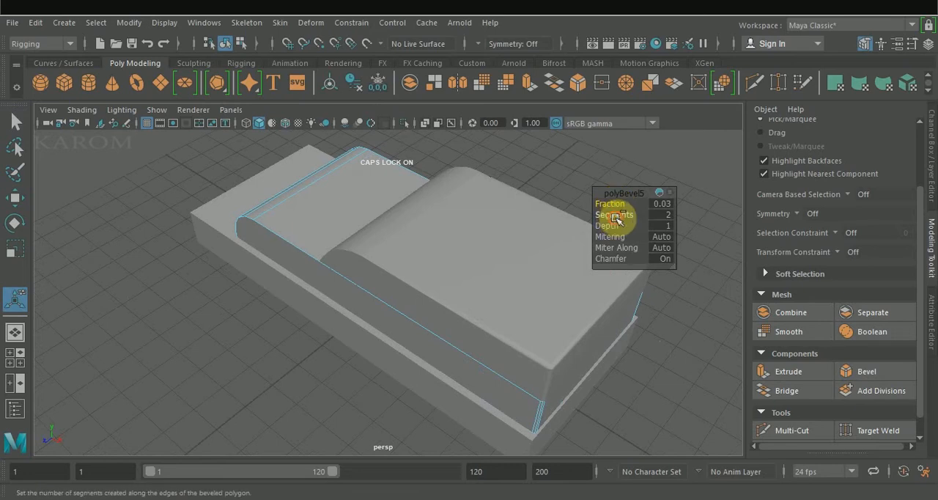
left_click_drag(670, 379, 601, 308, "alt")
right_click_drag(600, 137, 663, 95)
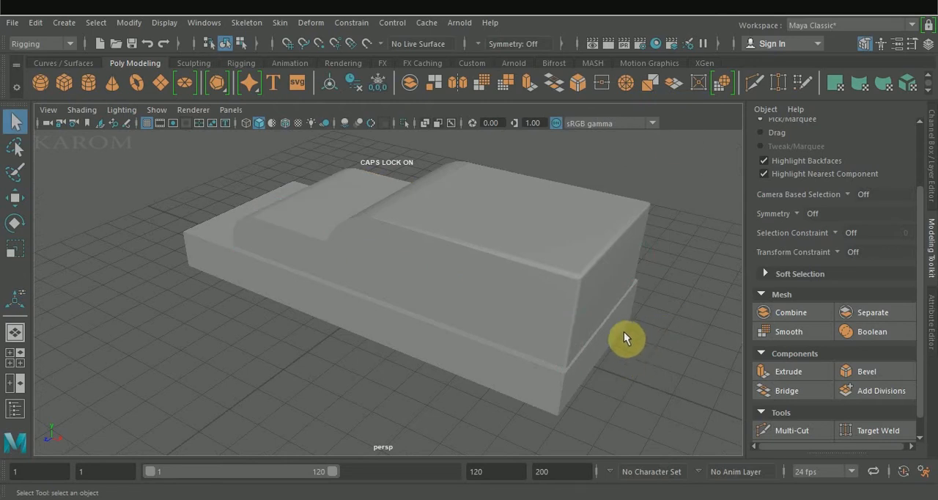
Scale the middle and top blocks together slightly across the body's width
left_click(621, 331)
left_click_drag(655, 371, 393, 253, "alt")
left_click(655, 345)
left_click(387, 257)
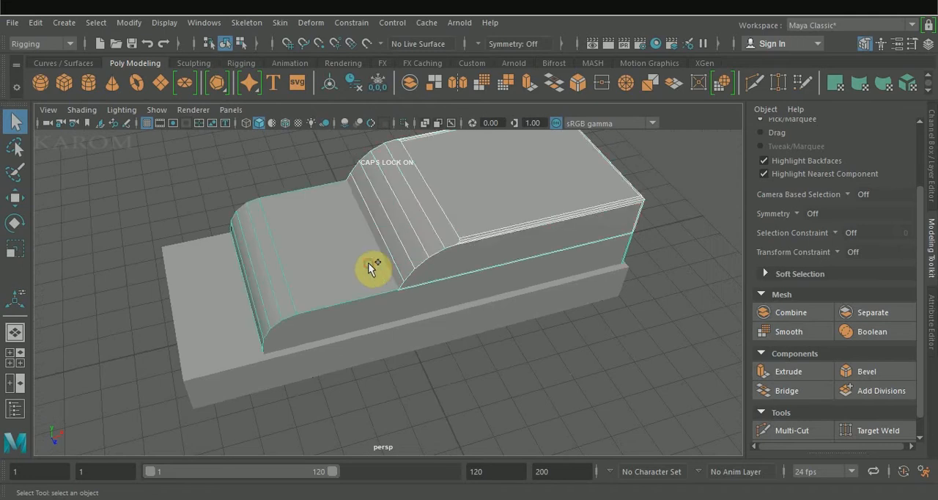
key("r")
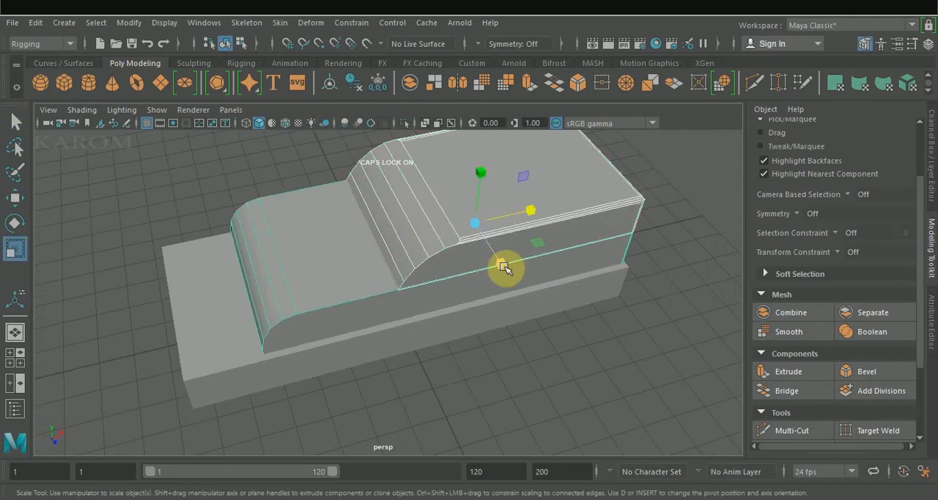
left_click_drag(504, 269, 499, 266)
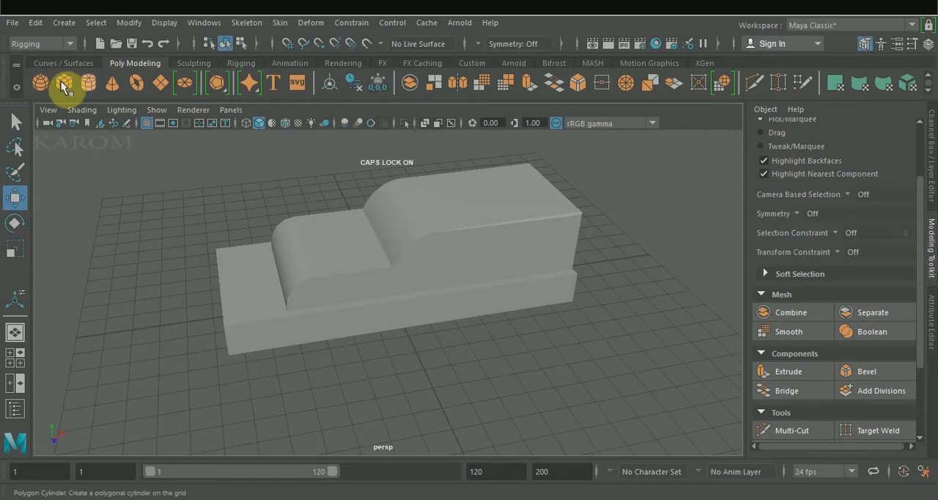
Create a polygon cylinder on the grid beside the body's rear and set its X rotation to 90
left_click(86, 84)
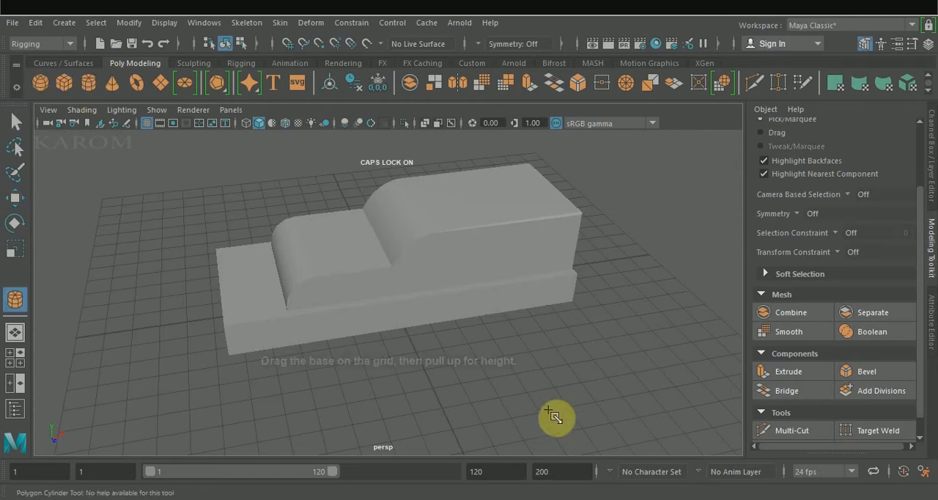
left_click_drag(541, 374, 574, 323)
key("e")
key("ctrl+z")
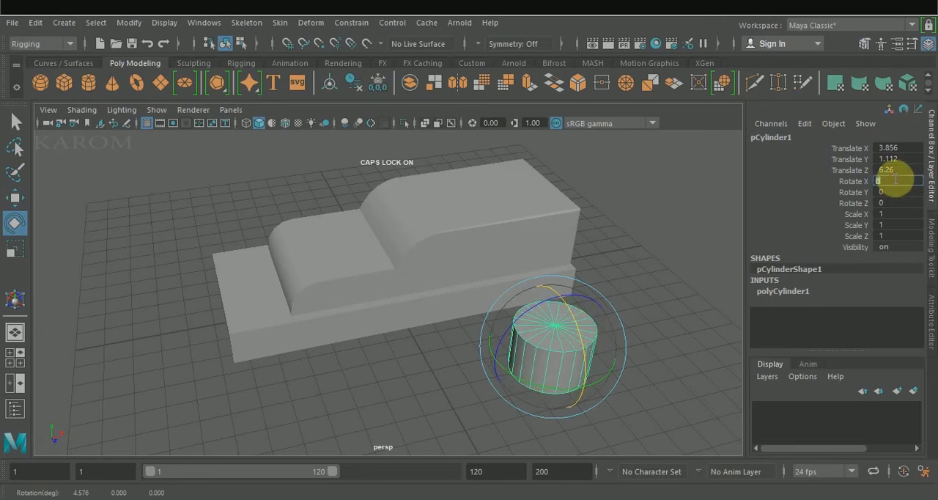
key("Return")
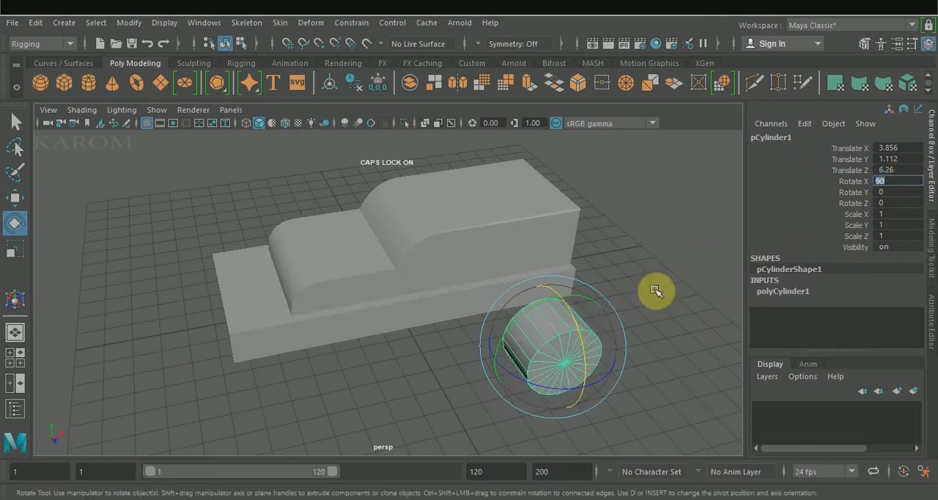
Move the cylinder against the side of the body near the rear, to about X 5.135 and Z 3.472
left_click_drag(649, 296, 487, 280, "alt")
key("w")
left_click_drag(136, 359, 605, 267)
left_click_drag(620, 381, 565, 315, "alt")
Enlarge the cylinder's radius so it forms a large rear wheel
key("ctrl+t")
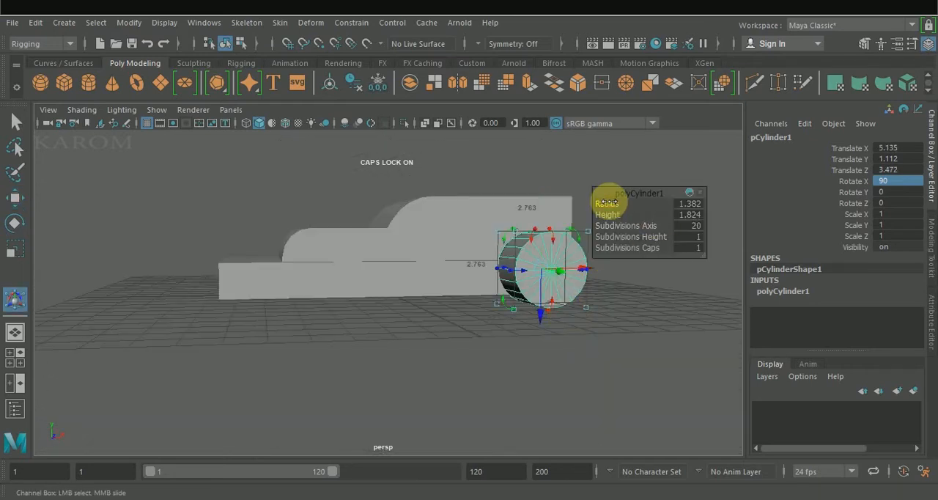
left_click_drag(607, 202, 612, 202)
left_click_drag(613, 308, 543, 269, "alt")
left_click(623, 272)
left_click_drag(623, 271, 498, 299, "alt")
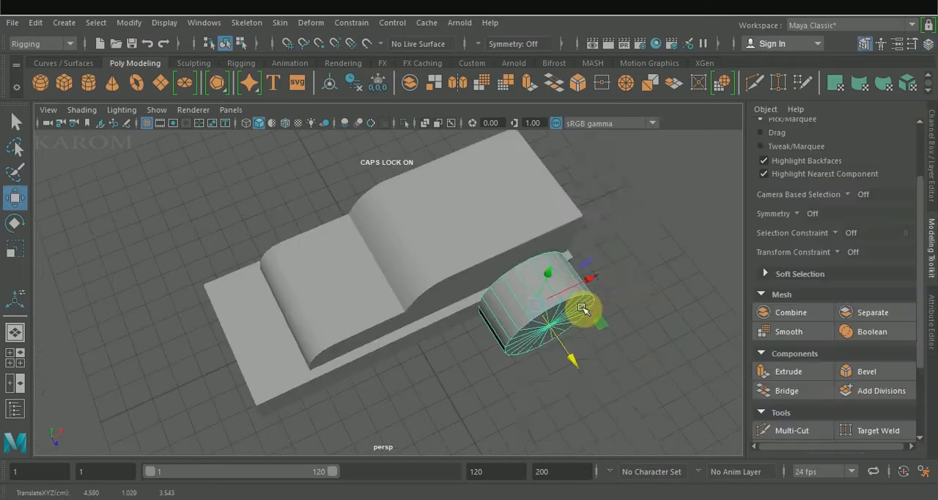
Bevel the wheel cylinder's circular rim edges to round them
right_click_drag(543, 148, 567, 81)
left_click(578, 296)
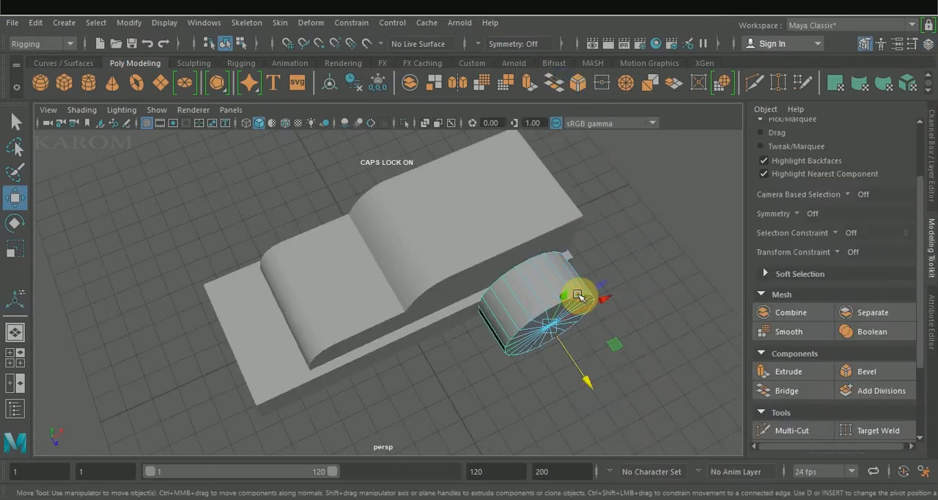
key("ctrl+shift")
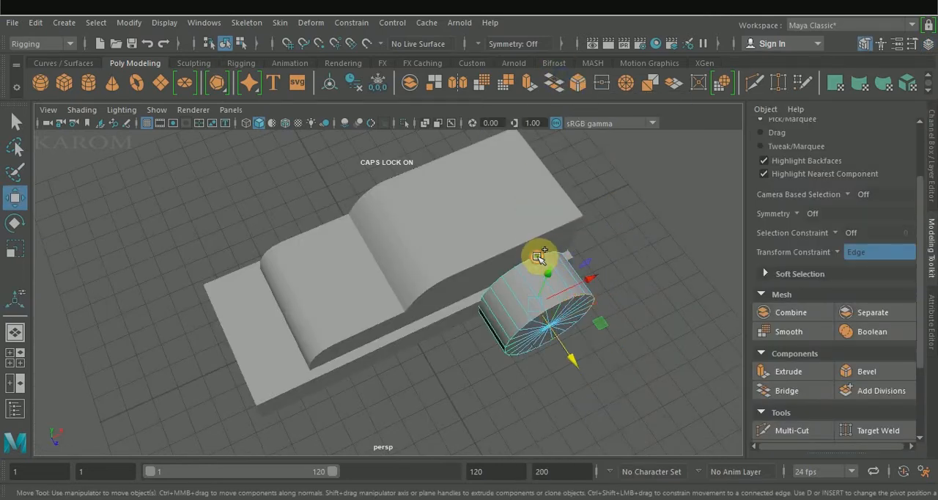
left_click(868, 373)
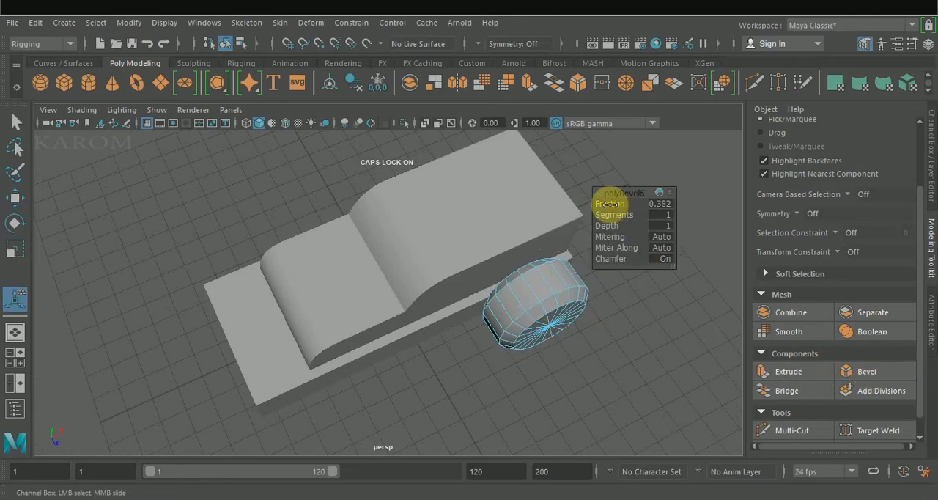
mouse_move(610, 203)
left_mouse_down()
mouse_move(600, 204)
mouse_move(612, 214)
left_mouse_up()
left_click_drag(653, 339, 611, 310, "alt")
left_click(602, 299)
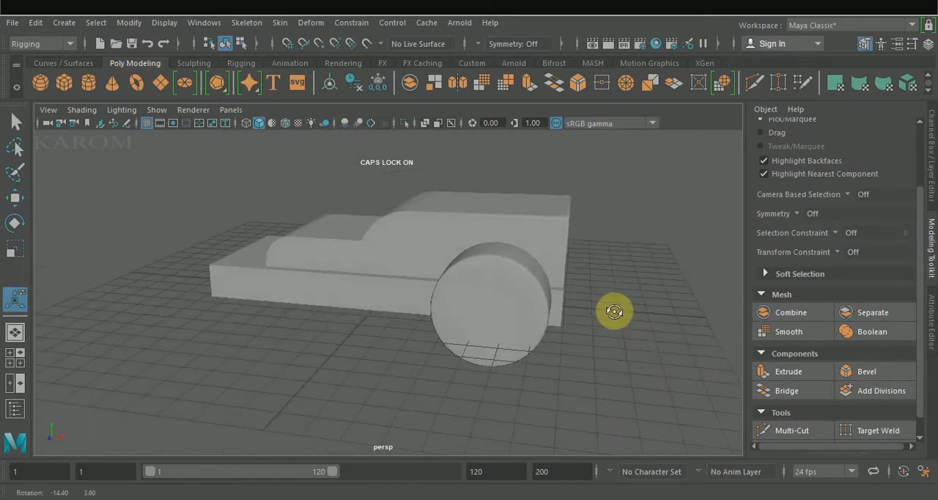
Duplicate the rear wheel in the front view and move the copy along the body to the front wheel position
key("space")
left_click(346, 369)
key("space")
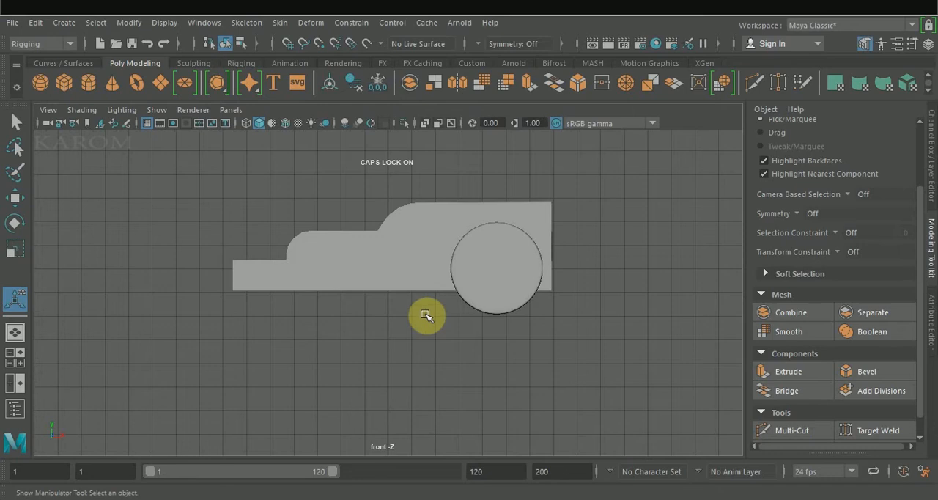
left_click(501, 269)
key("w")
left_click_drag(562, 271, 367, 272, "shift")
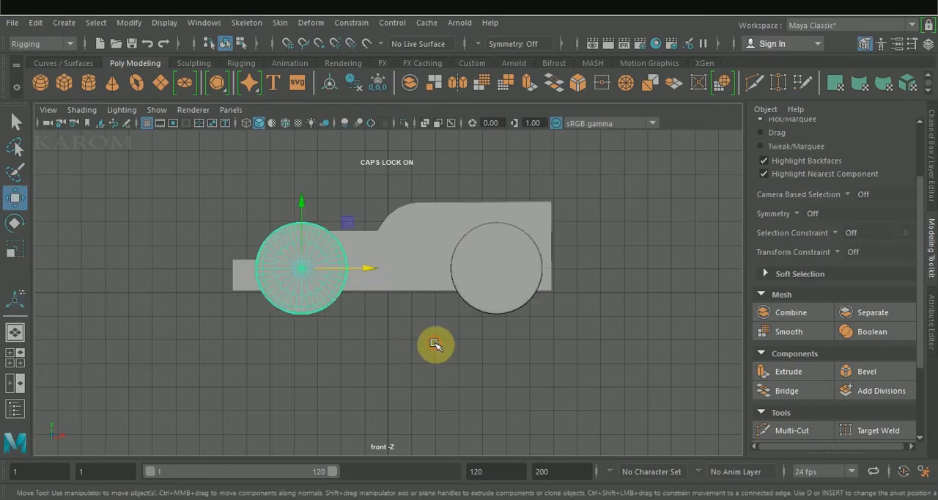
left_click(433, 344)
key("space")
key("space")
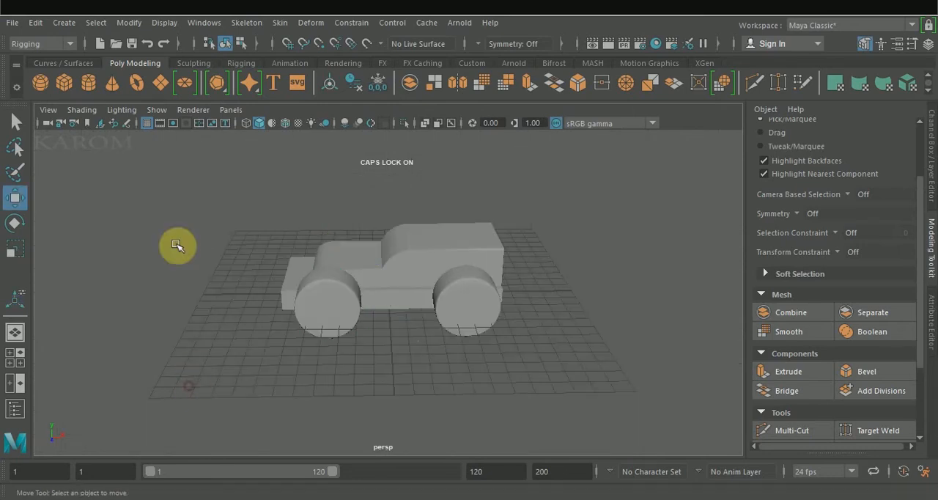
Create a small polygon cylinder on the grid beside the wheels and rotate it 90 degrees about X
left_click(99, 88)
mouse_move(392, 381)
left_mouse_down()
mouse_move(405, 360)
mouse_move(412, 392)
left_mouse_up()
key("e")
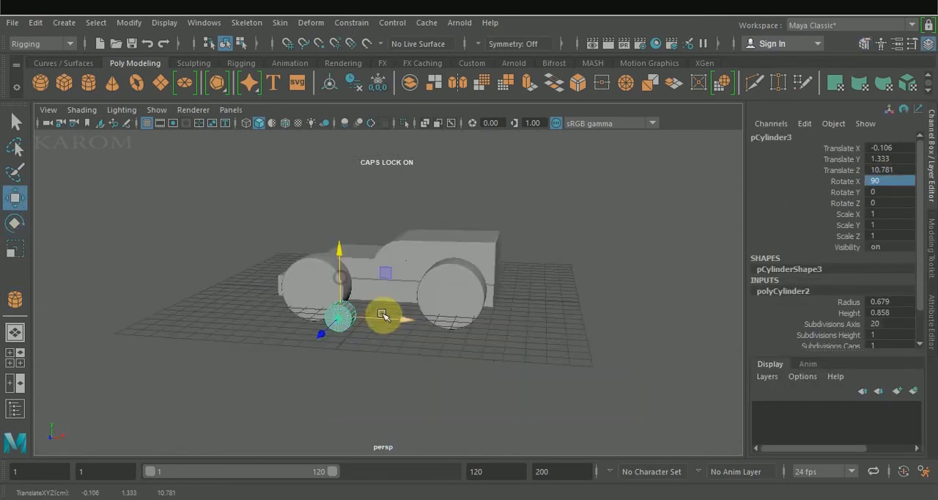
Set the small cylinder's height to 0.258 and its radius to 0.389
scroll(365, 320, "up", 4)
left_click_drag(365, 320, 309, 372, "alt")
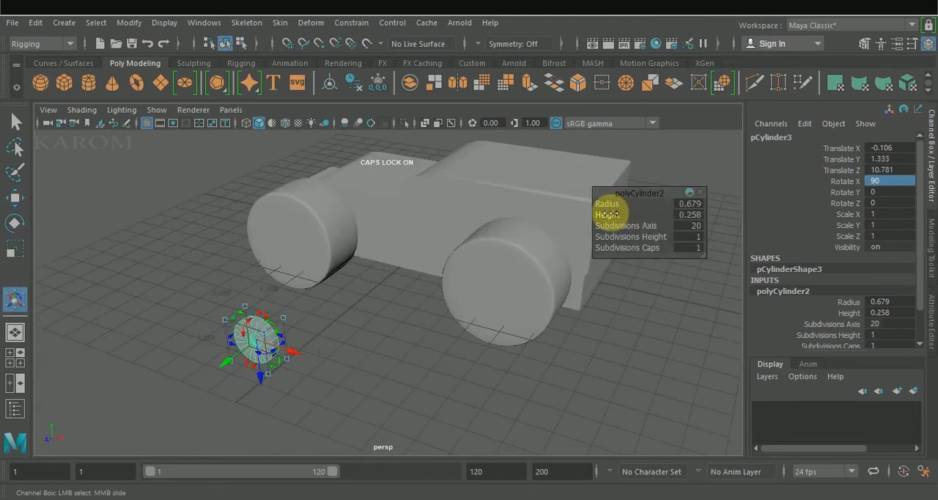
left_click_drag(611, 213, 609, 213)
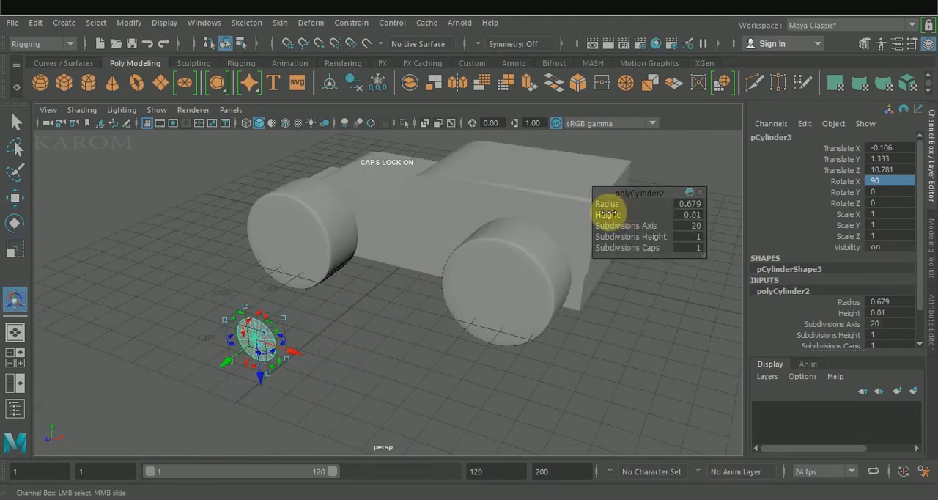
left_click(446, 379)
Stretch the small cylinder into a long capsule-shaped bar by moving the vertices of its rear half along X
left_click_drag(377, 356, 428, 340, "alt")
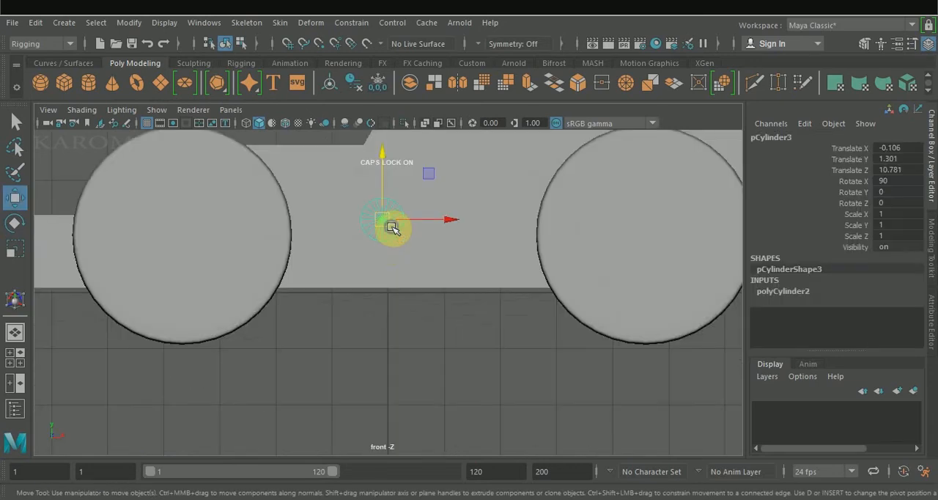
right_click_drag(391, 220, 403, 83)
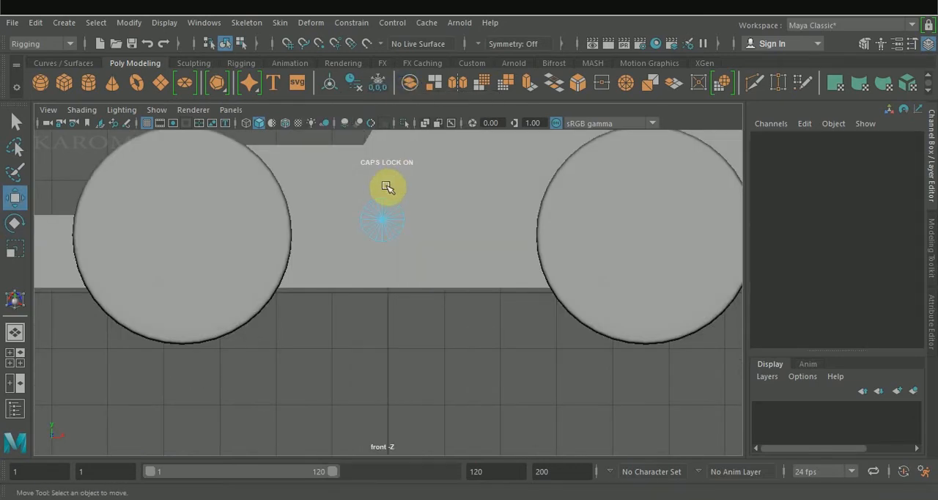
left_click_drag(389, 184, 415, 262)
left_click_drag(440, 220, 697, 230)
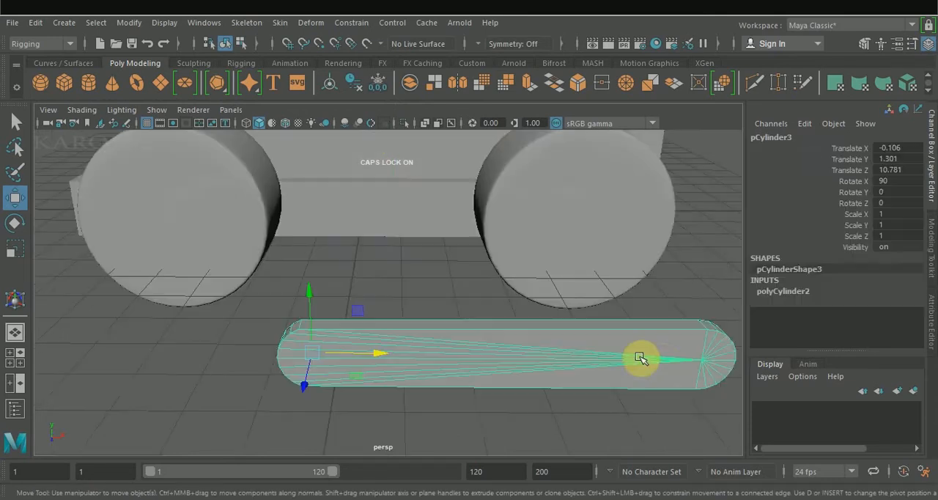
Delete the centre vertex of both cap faces on the capsule bar, leaving clean flat faces
right_click_drag(660, 367, 594, 118)
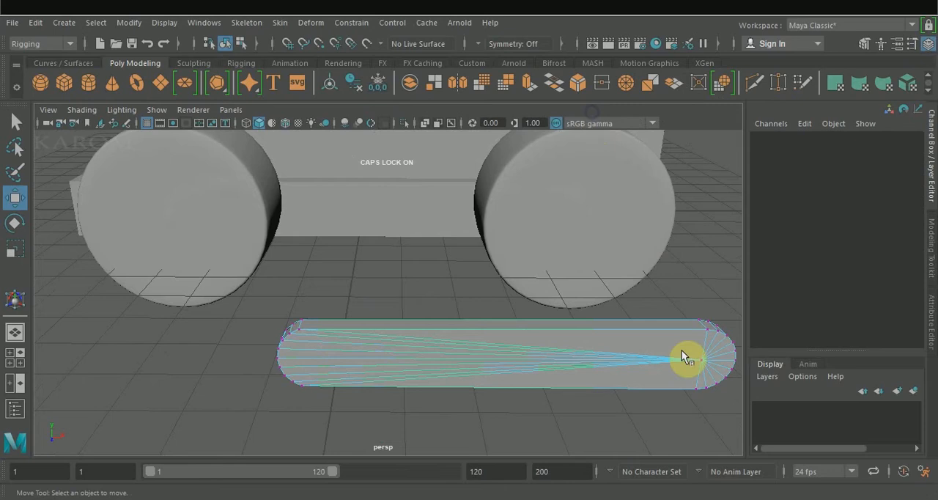
left_click(699, 363)
key("ctrl+Delete")
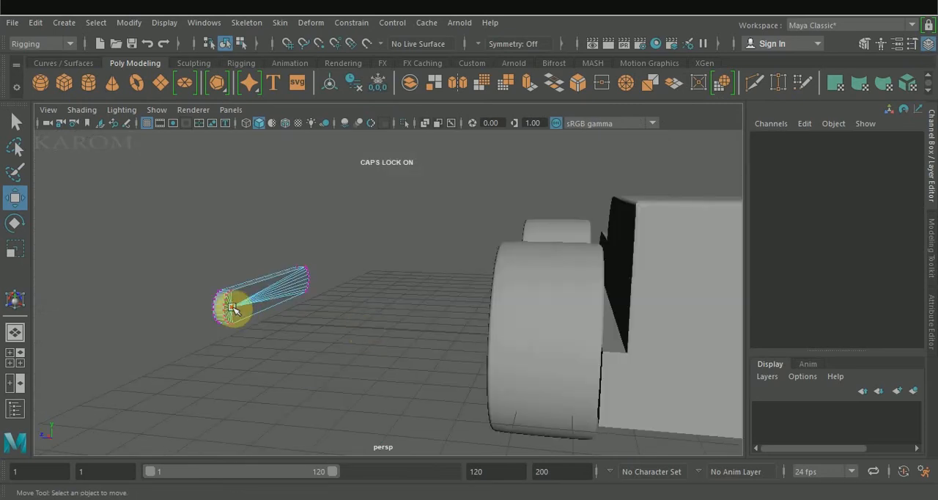
left_click(232, 308)
key("ctrl+Delete")
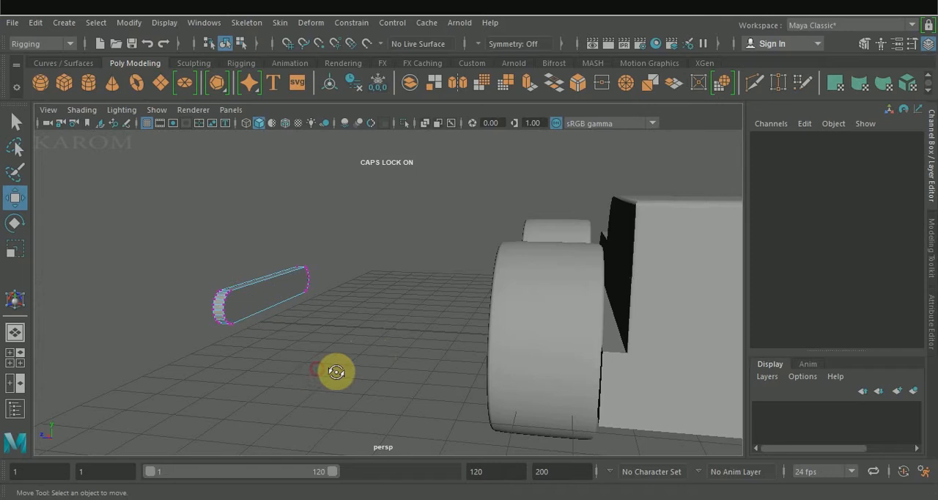
left_click_drag(335, 372, 492, 356, "alt")
right_click_drag(470, 345, 536, 100)
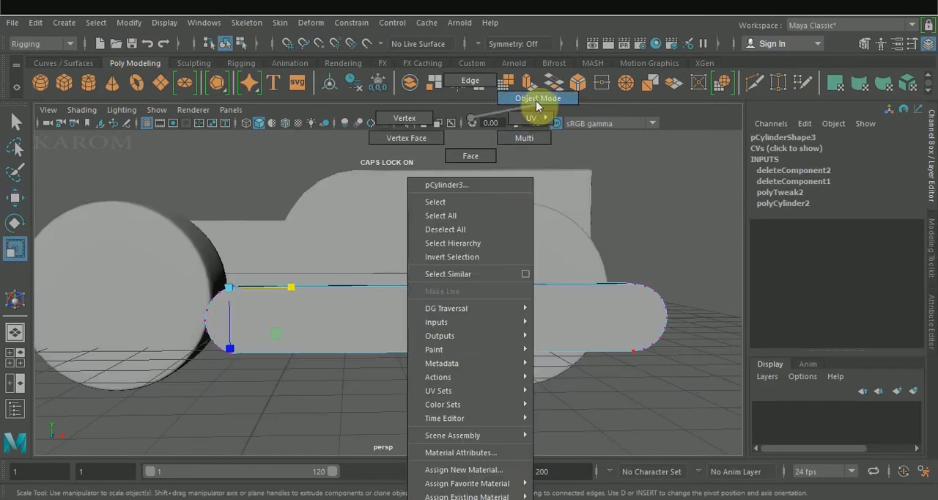
Move the capsule bar to about X -2.989 and scale it to about 1.695 along X and 1.19 along Z
left_click_drag(242, 379, 247, 371)
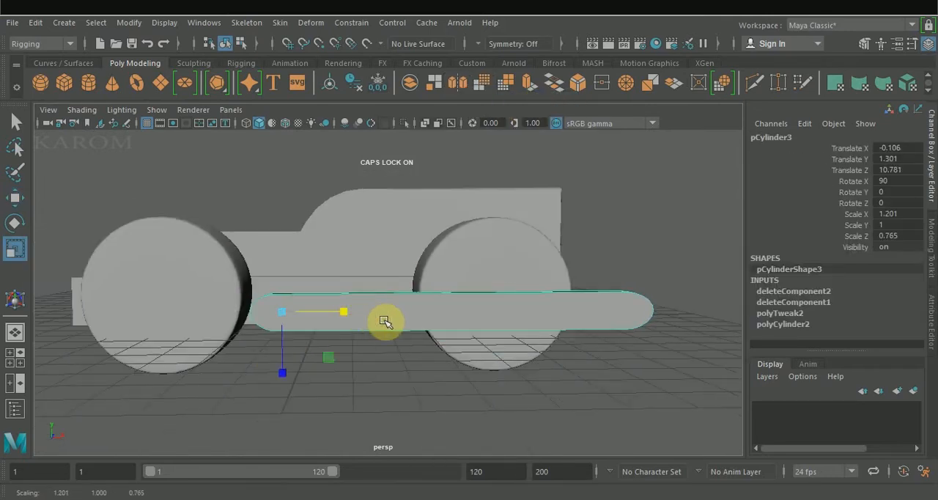
key("space")
left_click_drag(269, 346, 184, 356)
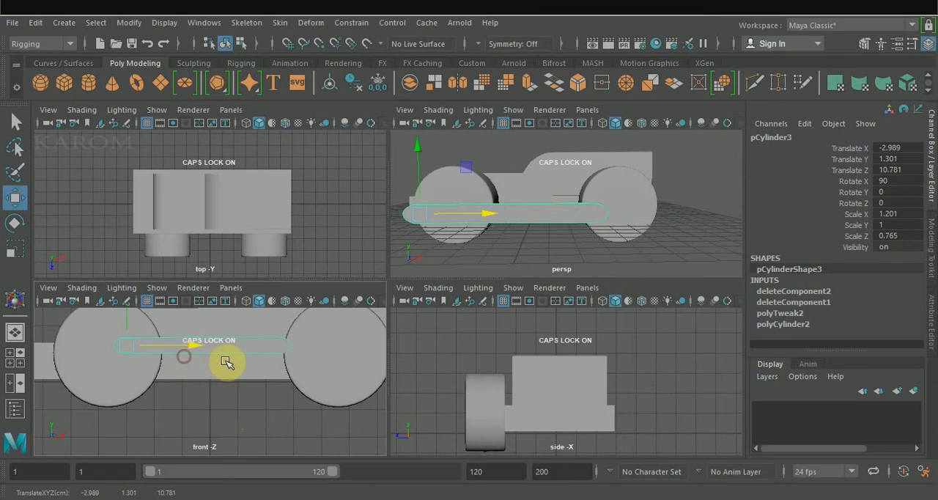
key("r")
left_click_drag(184, 346, 209, 348)
left_click_drag(128, 407, 128, 441)
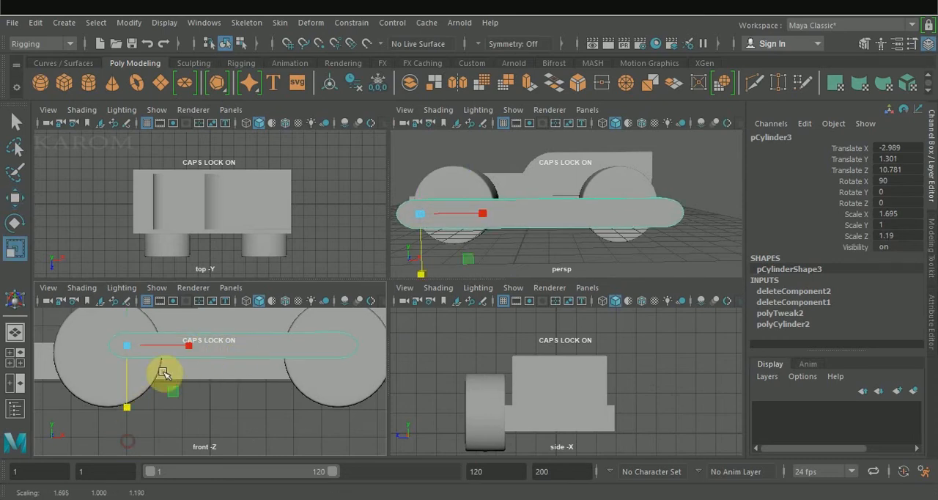
Shift the capsule bar to about X -2.827 and lengthen it to an X scale of about 1.929
mouse_move(192, 351)
left_mouse_down()
mouse_move(203, 352)
mouse_move(176, 351)
mouse_move(201, 351)
left_mouse_up()
key("w")
scroll(563, 208, "down", 3)
key("r")
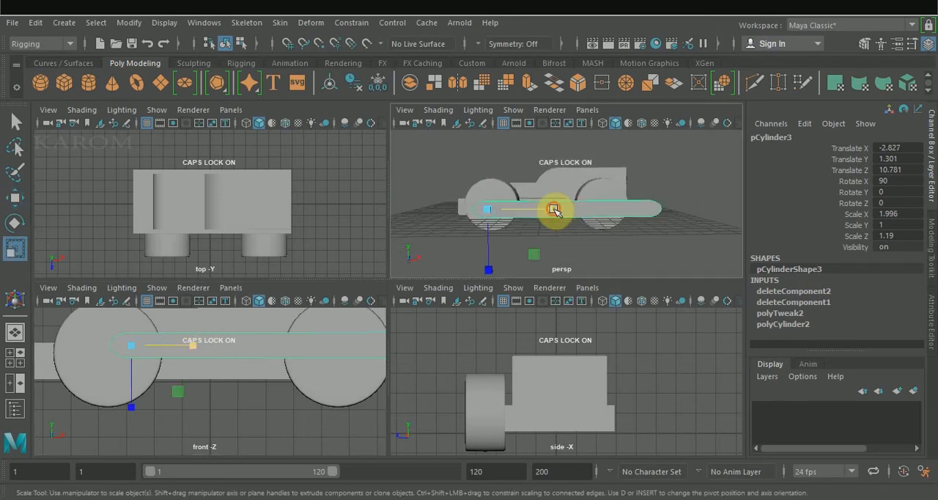
left_click_drag(555, 210, 553, 210)
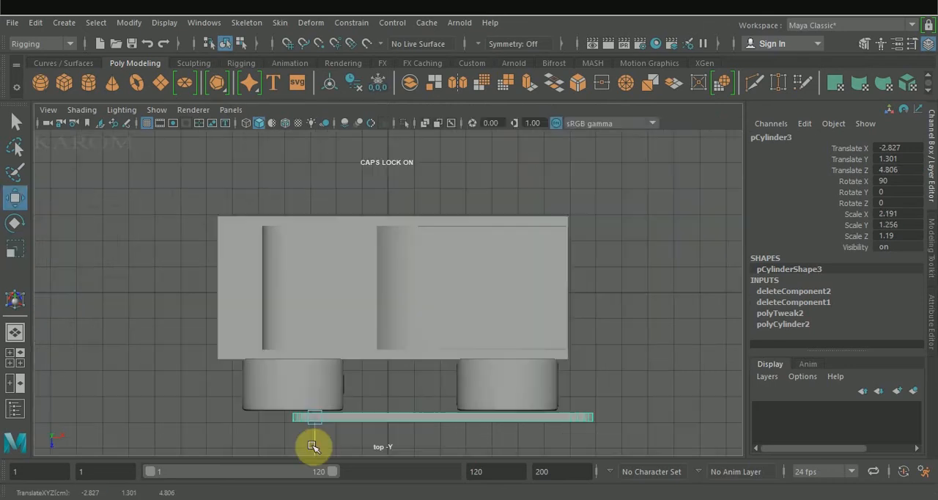
Connect the capsule bar's long edges with 2 segments and a slide of about 0.075, shifting the new edge loops toward the rear
left_click_drag(314, 447, 315, 443)
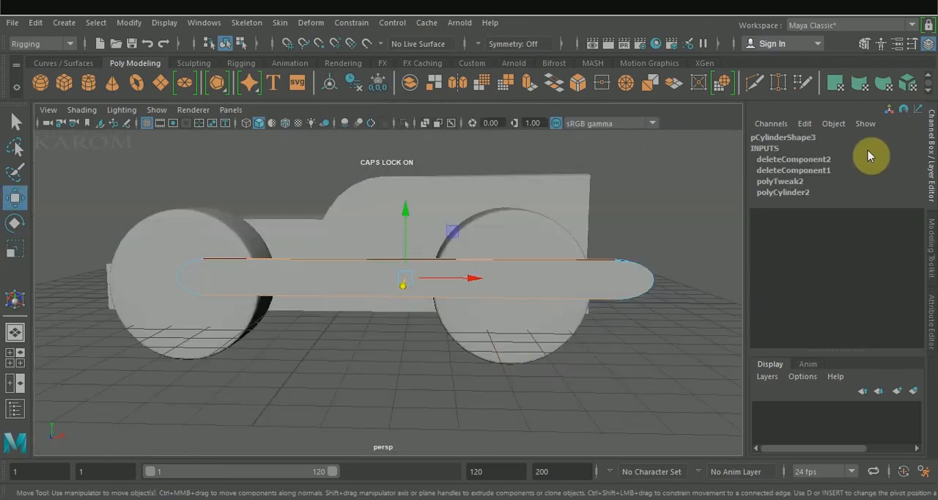
left_click(931, 253)
scroll(843, 389, "down", 4)
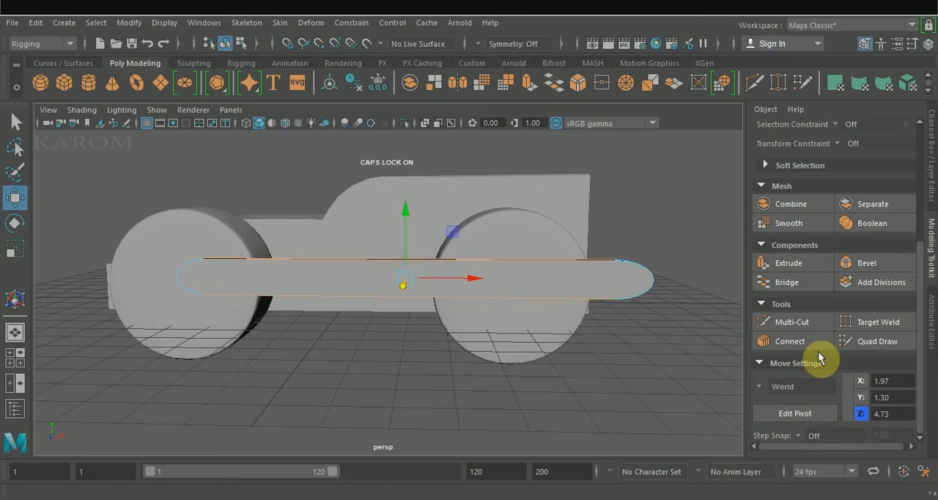
left_click(806, 341)
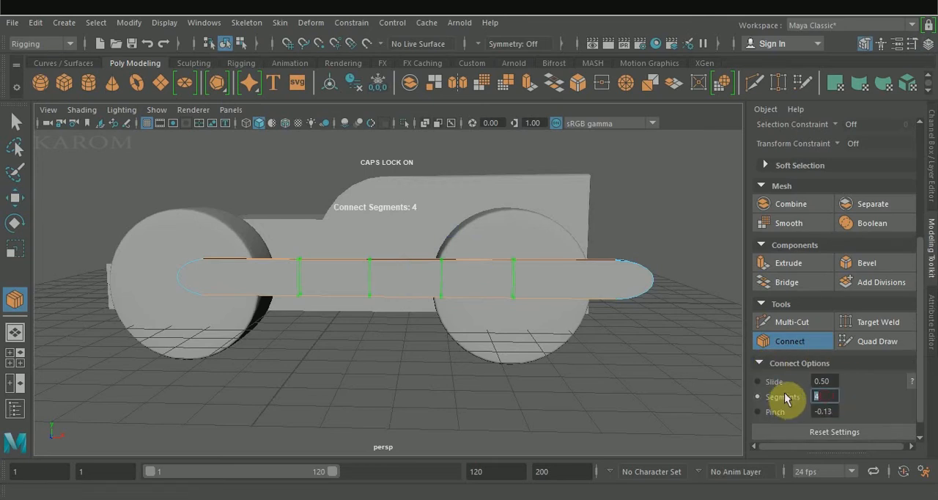
type("2")
key("Return")
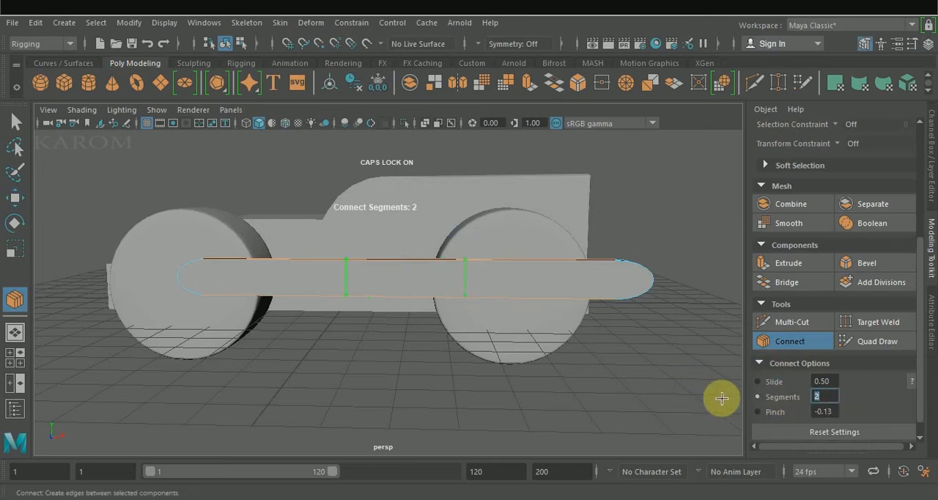
left_click_drag(775, 386, 619, 387)
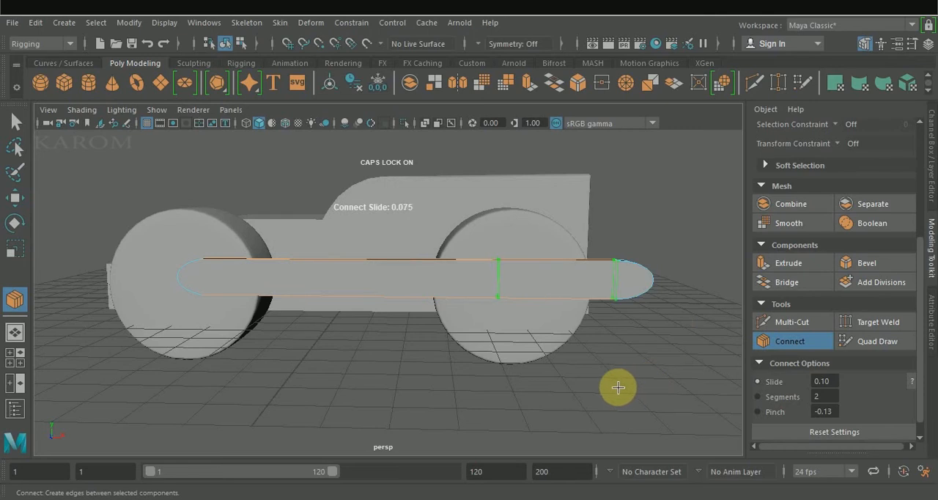
key("q")
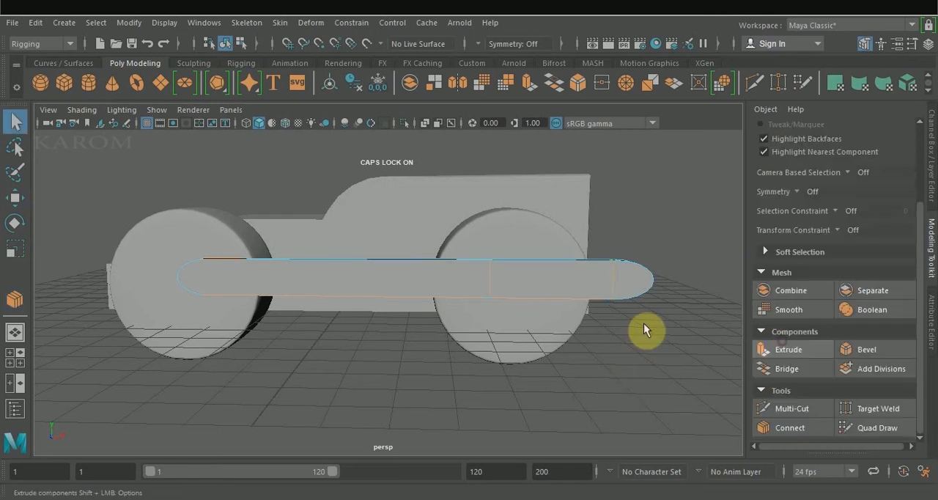
Move the inner of the two new edge loops on the bar forward along X to about 2.879
left_click(489, 284)
key("w")
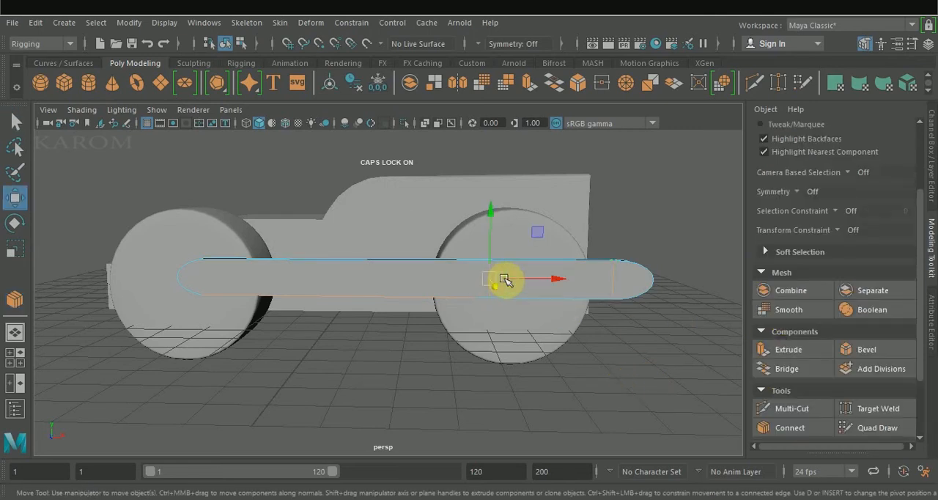
left_click_drag(503, 278, 546, 278)
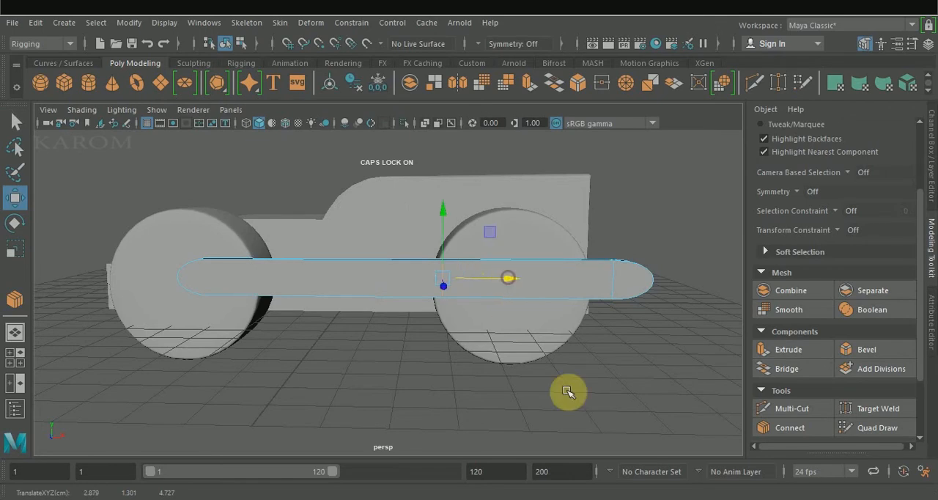
left_click(581, 372)
Connect the two vertical edge loops on the bar with 2 lengthwise segments between them
left_click_drag(422, 277, 677, 309)
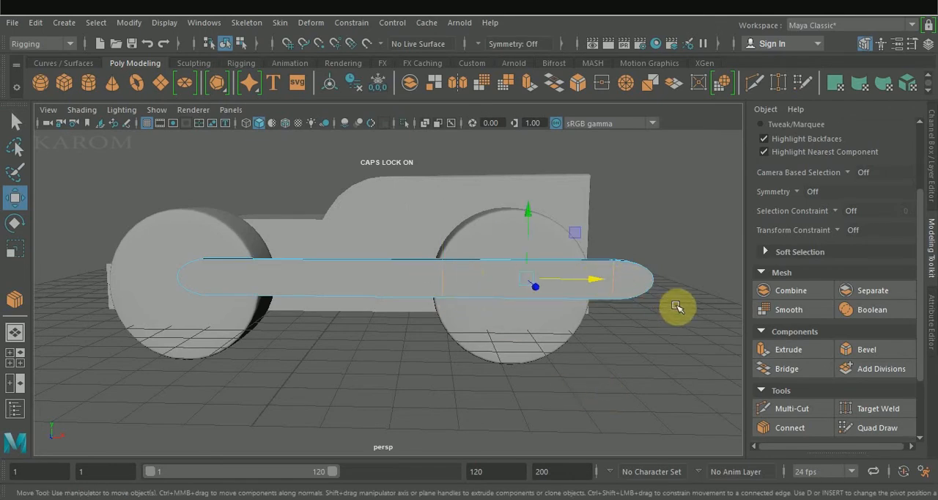
left_click(805, 428)
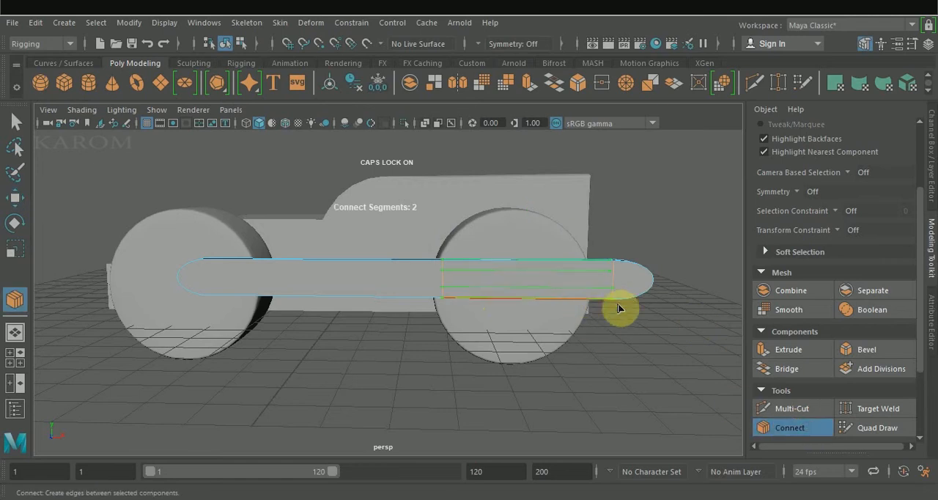
left_click(771, 430)
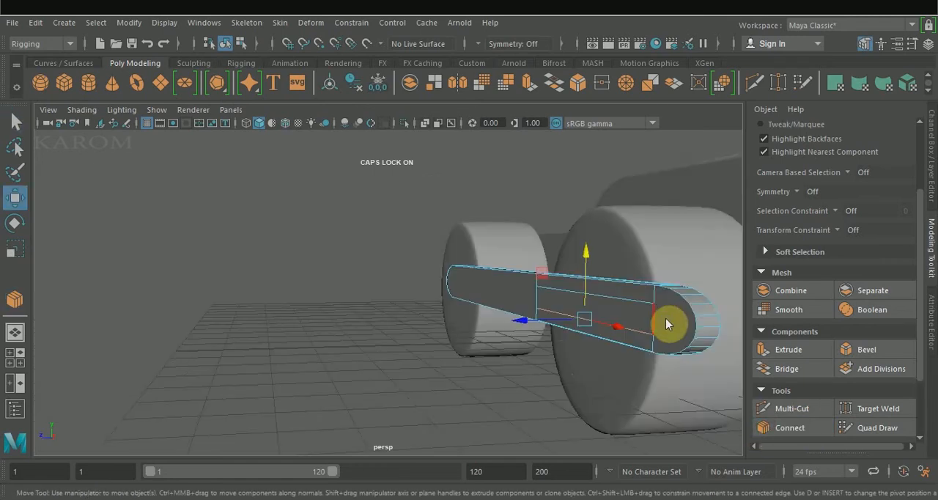
Pull the bar outward along Z, away from the wheels, to expose its inner side
right_click_drag(665, 325, 701, 99)
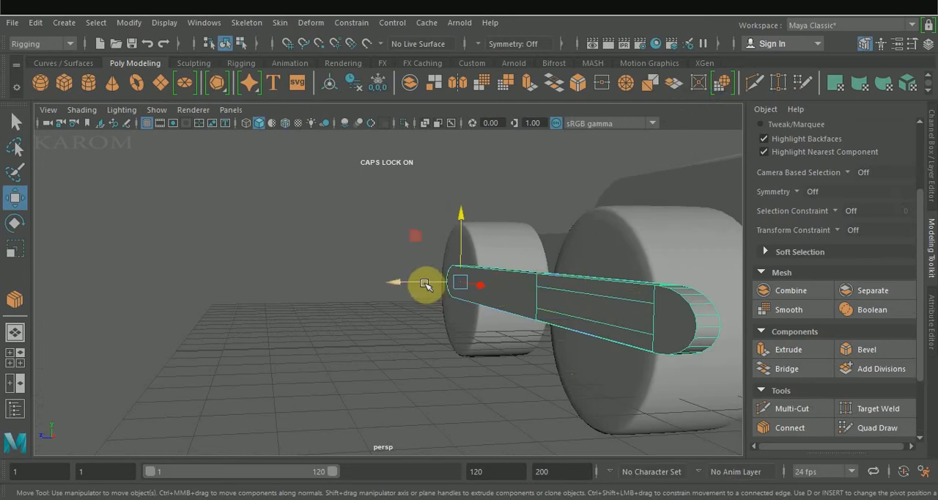
left_click_drag(428, 285, 277, 294)
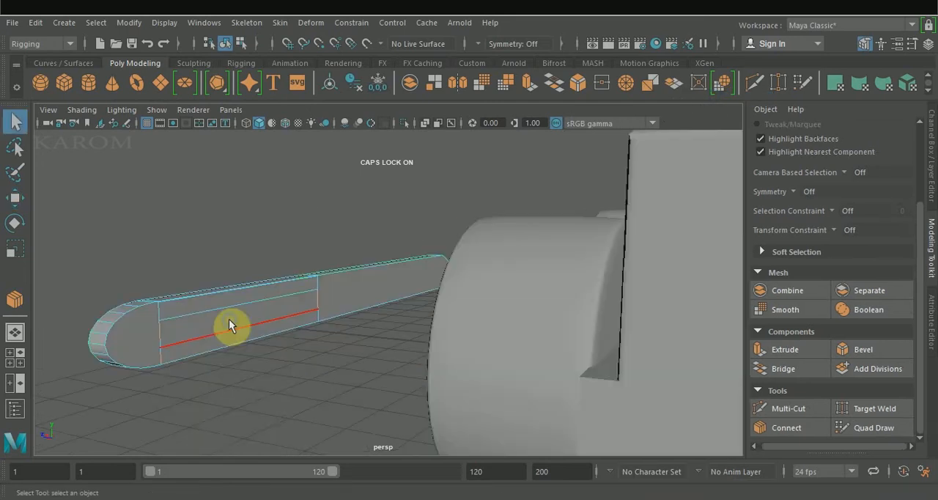
right_click_drag(228, 322, 235, 168)
Cut a long slot through the bar by bridging the middle faces on its inner and outer sides with 0 divisions
left_click(217, 323)
left_click(218, 322)
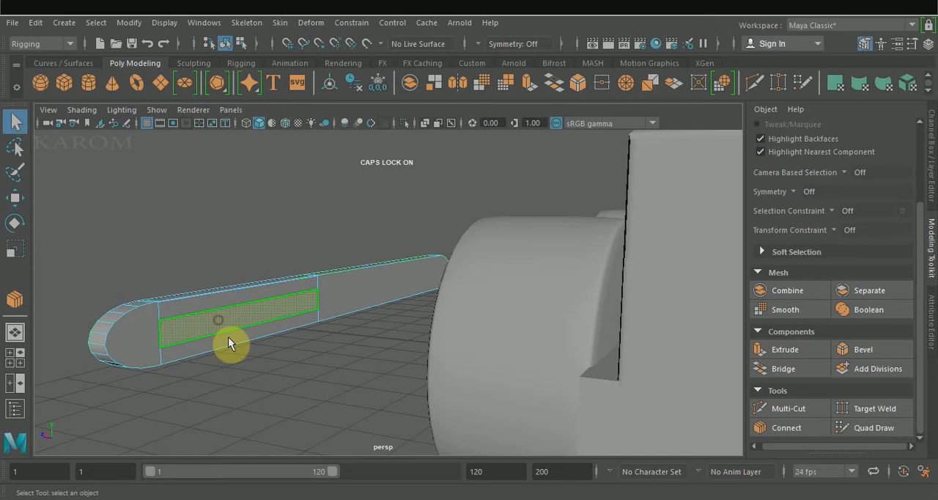
left_click_drag(243, 373, 403, 375, "alt")
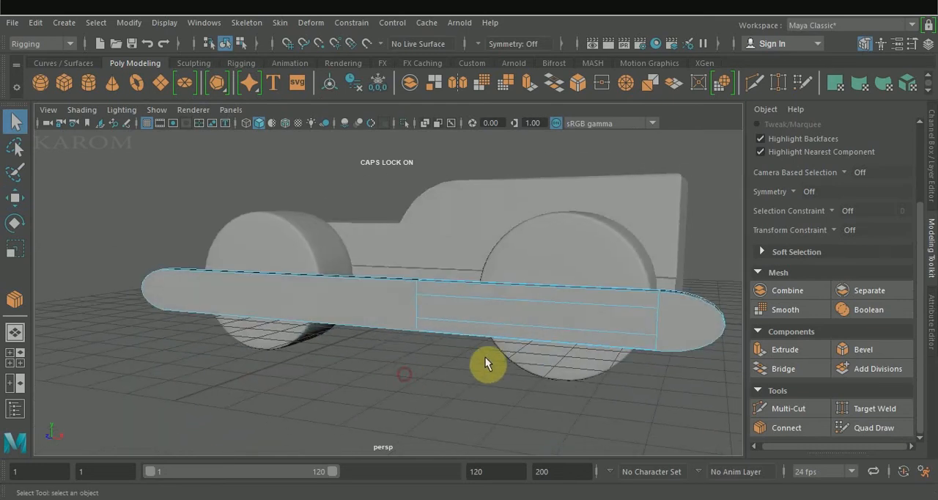
left_click(513, 320)
left_click(806, 371)
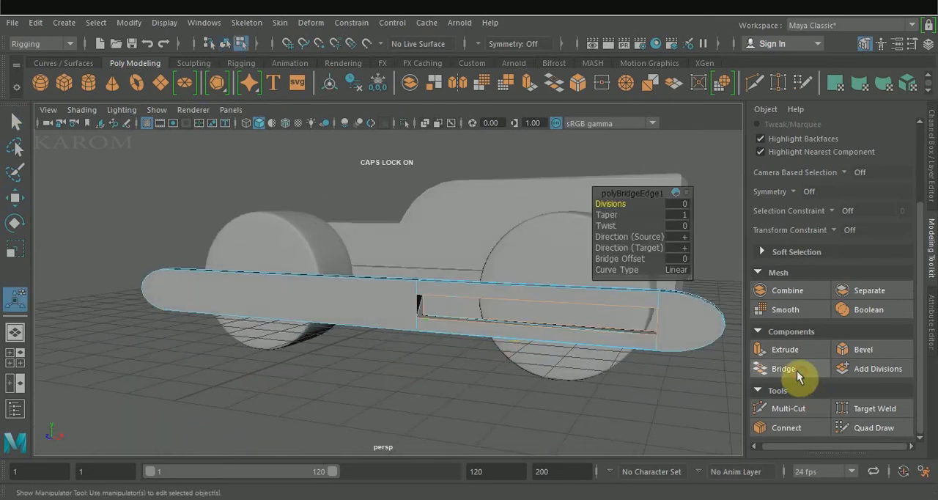
left_click_drag(639, 404, 638, 374, "alt")
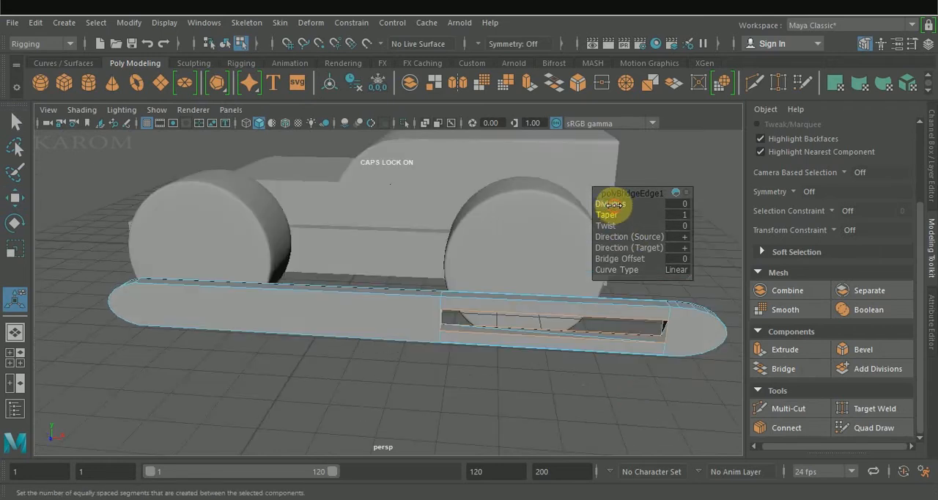
left_click_drag(614, 204, 680, 203)
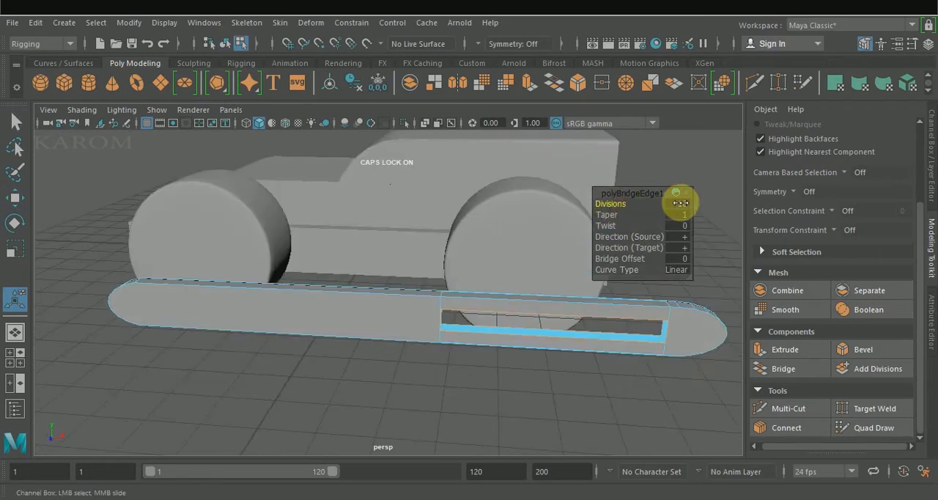
Reposition the slotted bar alongside the wheels at about X -3.202, Y 0.188, Z 4.703
left_click_drag(582, 352, 518, 341, "alt")
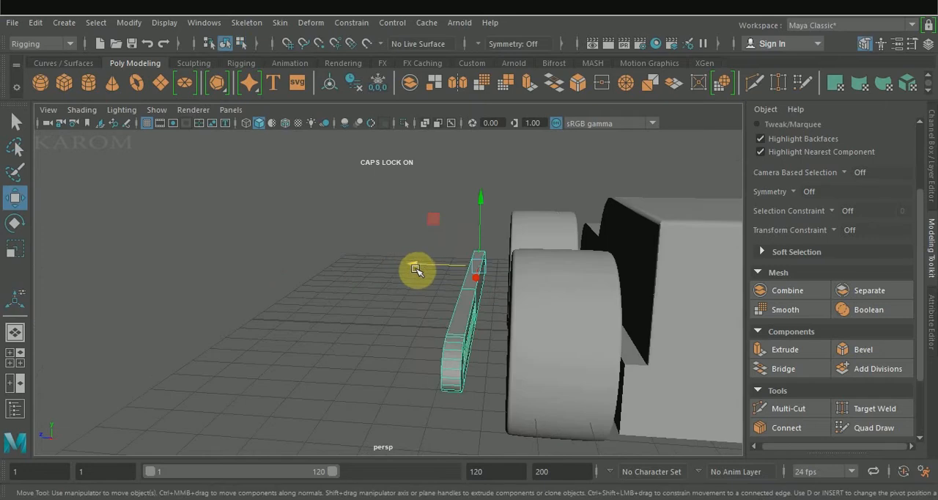
left_click_drag(418, 267, 439, 265)
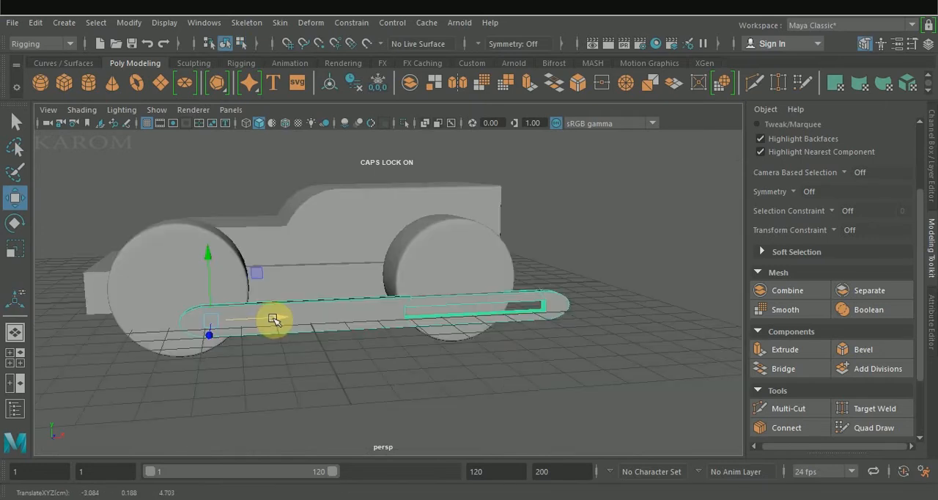
left_click_drag(274, 318, 266, 319)
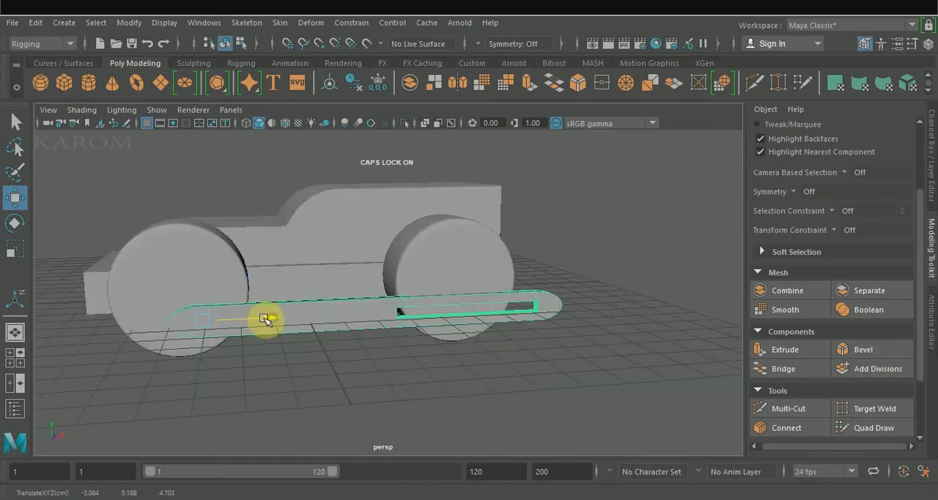
left_click(249, 365)
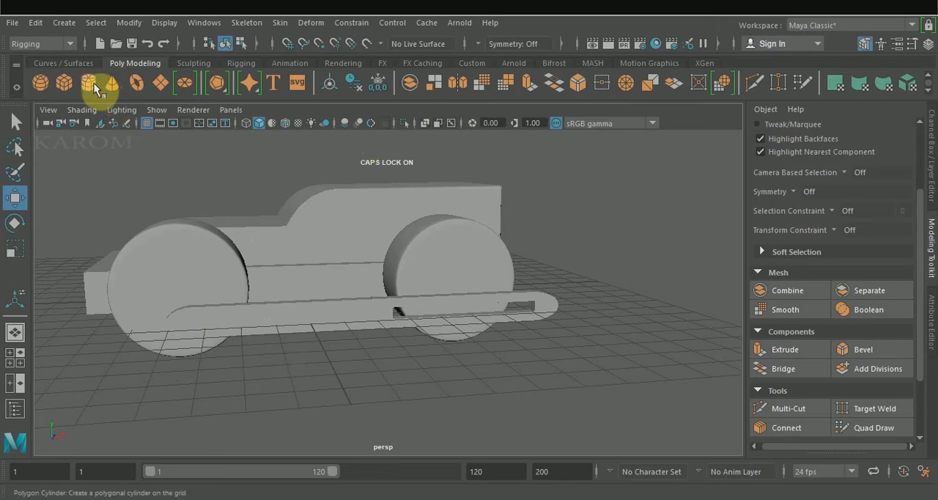
Create a polygon sphere beside the rear wheel, raise it above the grid and set its radius to 0.4
left_click(42, 83)
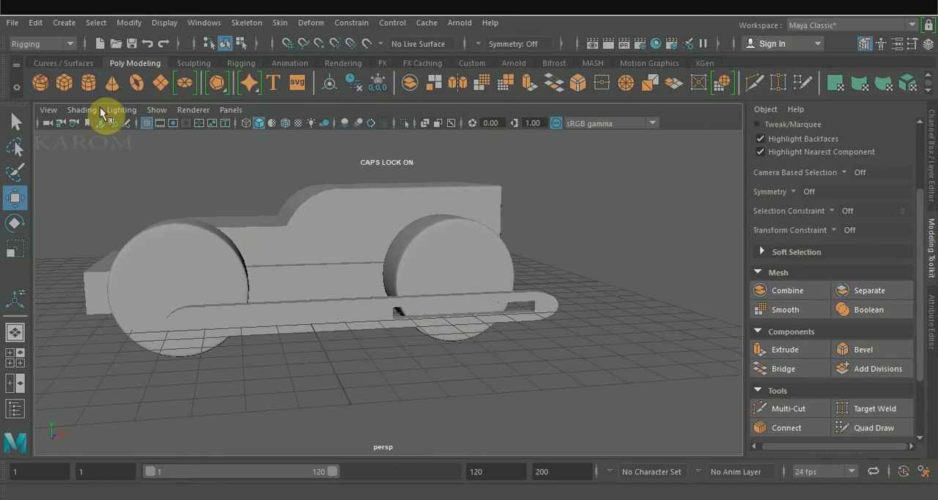
left_click(551, 382)
left_click_drag(557, 313, 554, 251)
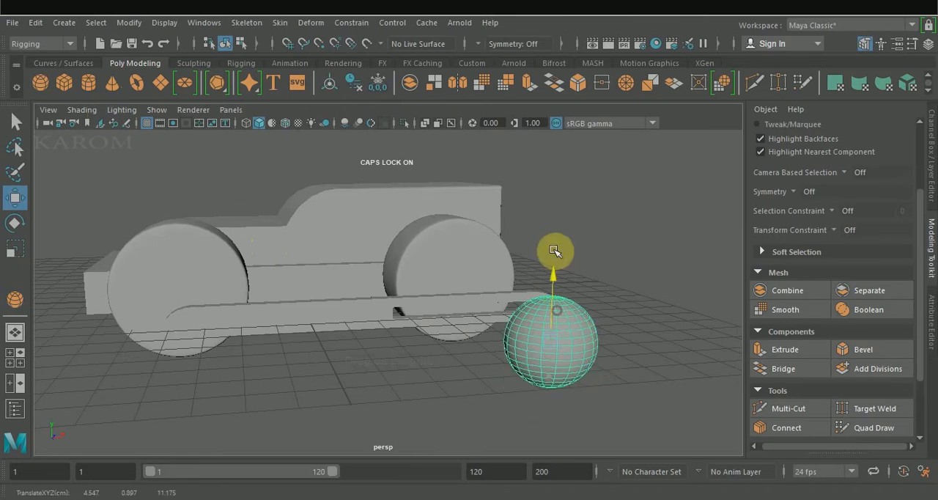
left_click_drag(618, 203, 613, 203)
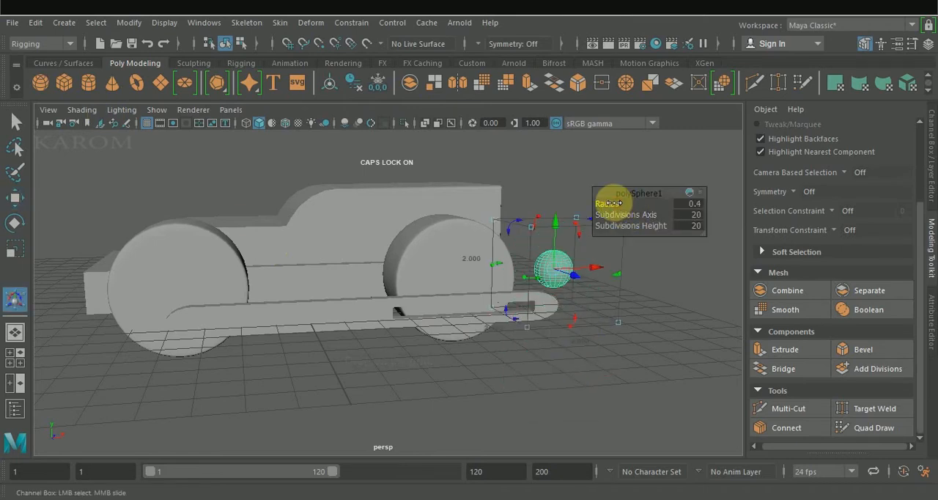
Turn the sphere into a flat-bottomed dome by deleting its lower half
right_click_drag(515, 118, 502, 84)
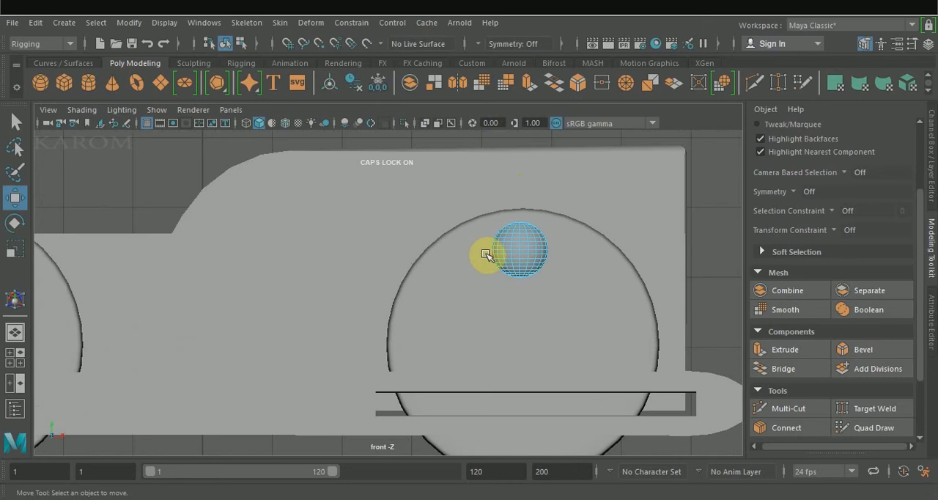
left_click_drag(486, 252, 559, 282)
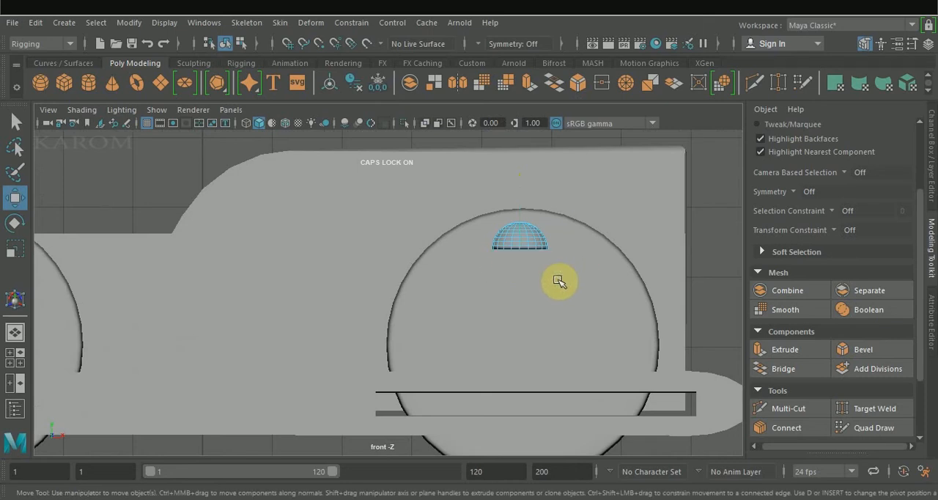
Extrude the dome's flat face and scale it inward, and extrude the resulting inner disc into a peg with a thickness of 0.7
mouse_move(410, 147)
right_mouse_down()
mouse_move(429, 345)
mouse_move(415, 148)
right_mouse_up()
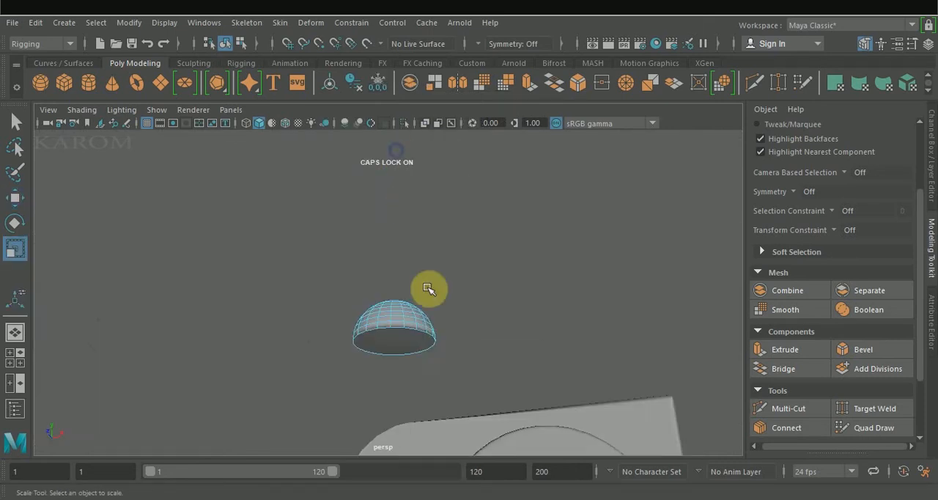
left_click(420, 338)
left_click_drag(484, 300, 485, 256, "alt")
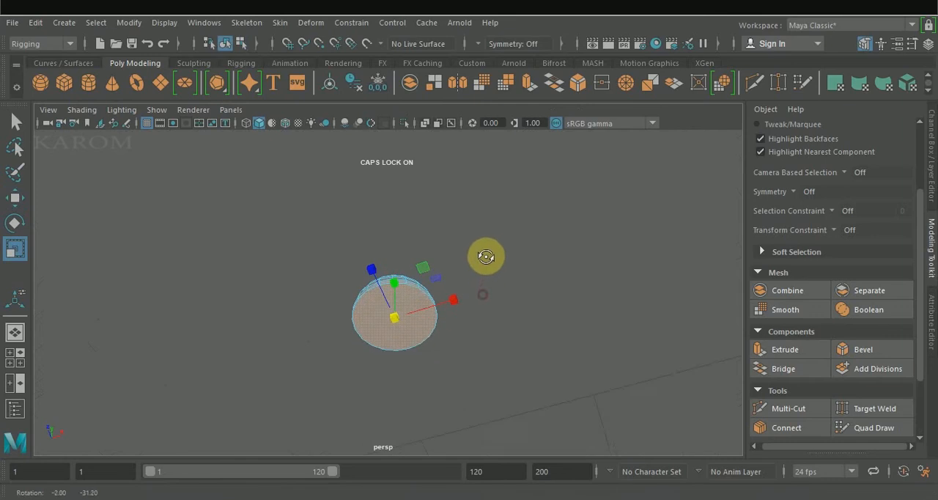
left_click(785, 351)
key("r")
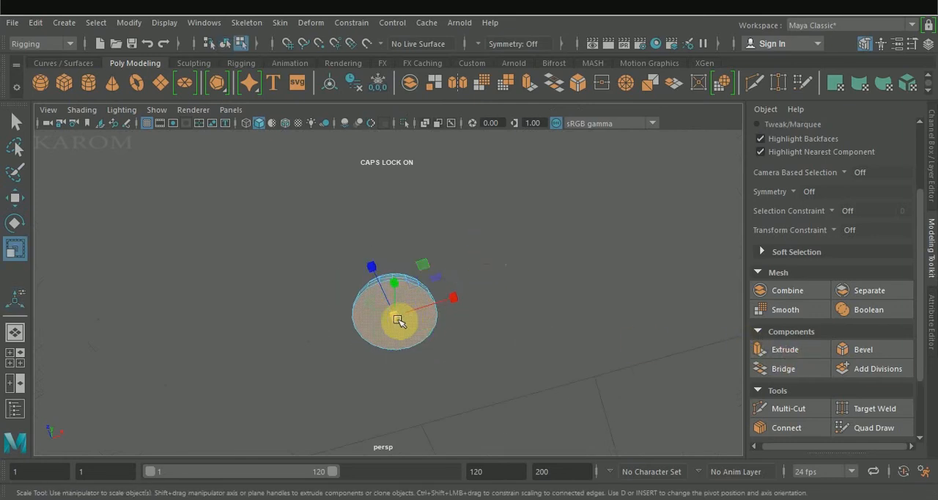
left_click_drag(402, 319, 363, 236)
left_click(785, 350)
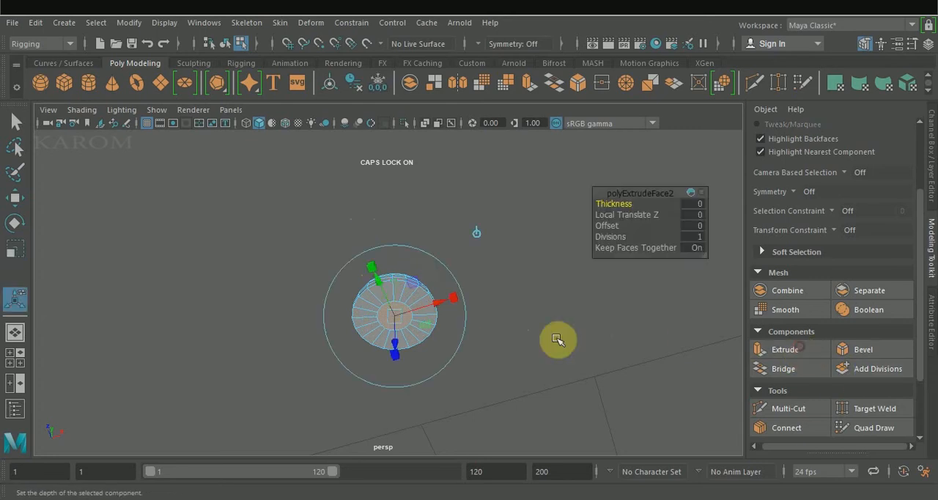
left_click_drag(610, 204, 617, 204)
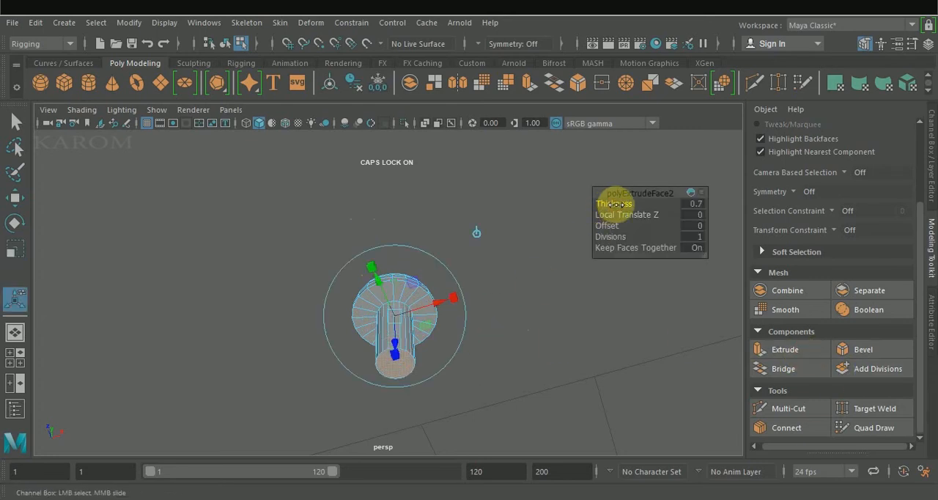
Rotate the domed bolt 90 degrees about X and place it on the bar's front end at about X -3.322, Y 0.156, Z 4.887
double_click(908, 181)
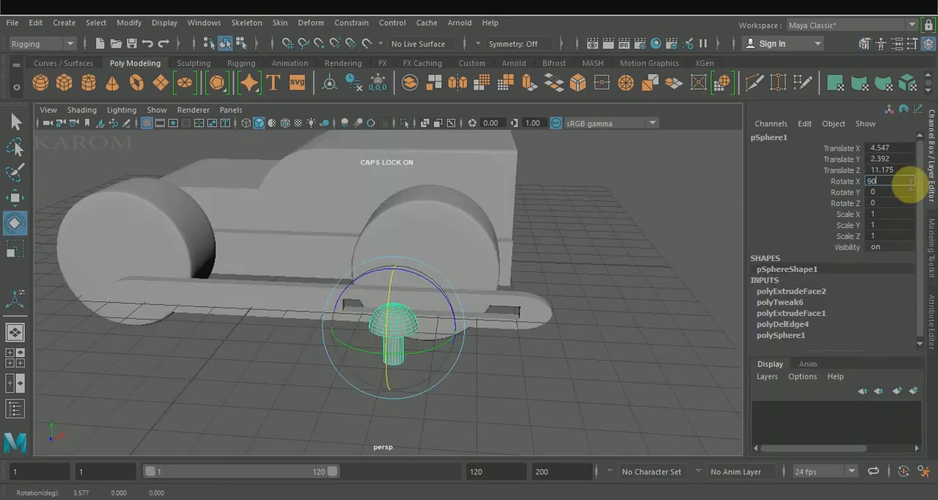
key("Return")
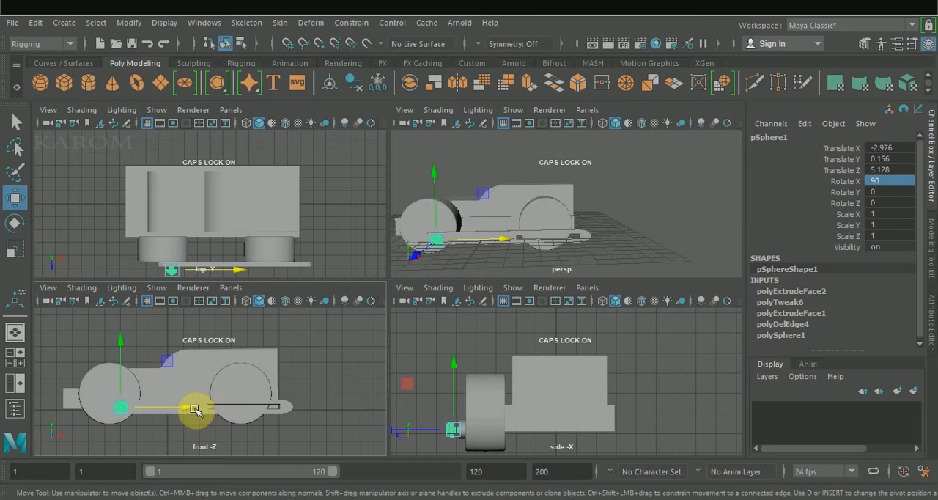
left_click_drag(195, 411, 188, 410)
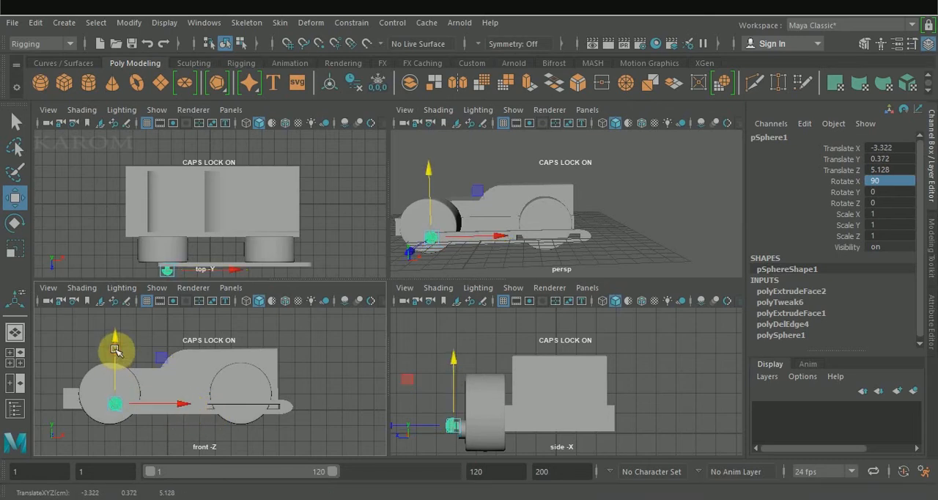
left_click_drag(115, 350, 120, 352)
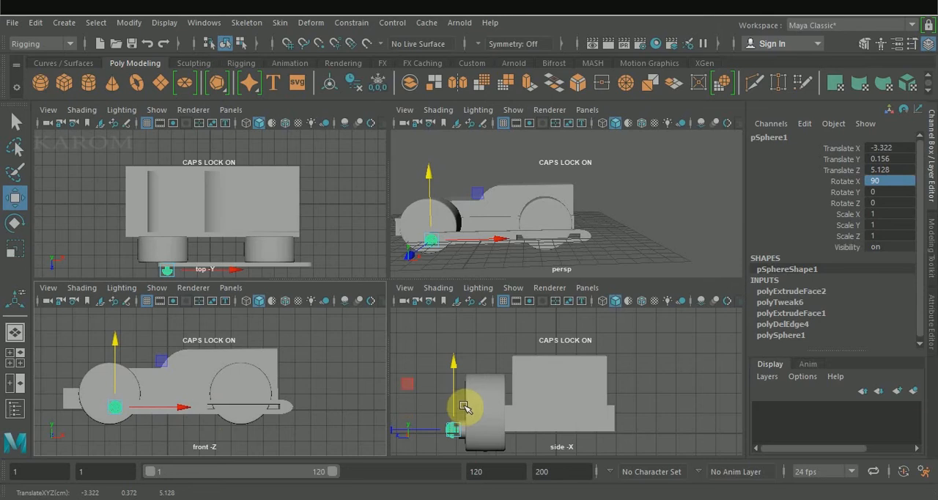
left_click_drag(404, 432, 407, 433)
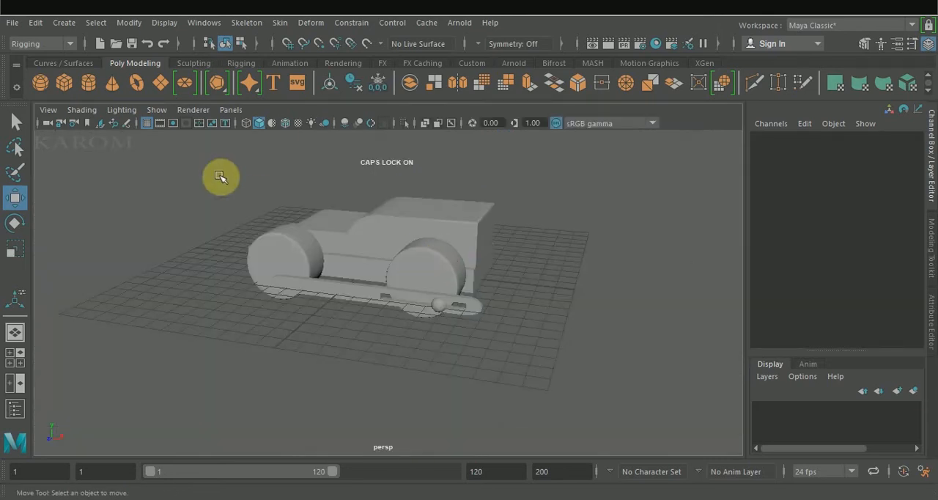
Select all parts of the vehicle together and raise them so the wheels sit on the grid
left_click_drag(213, 168, 680, 383)
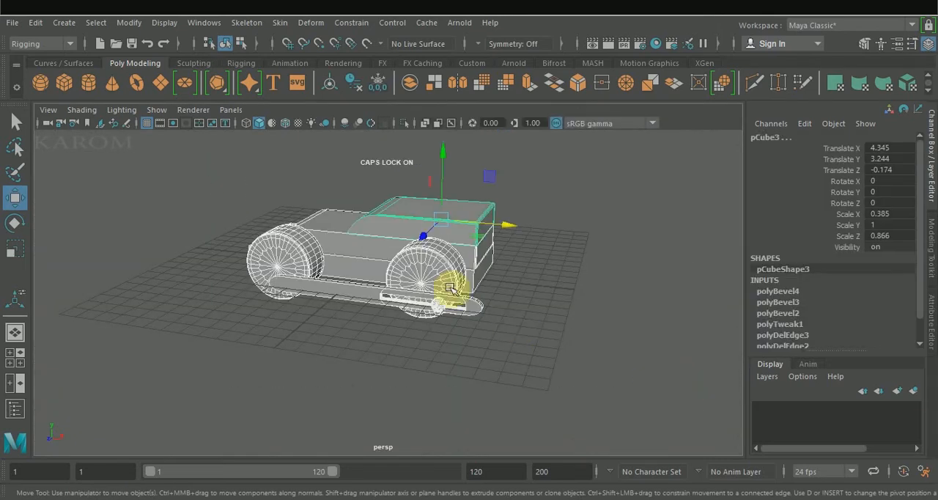
left_click_drag(444, 182, 445, 161)
left_click(543, 319)
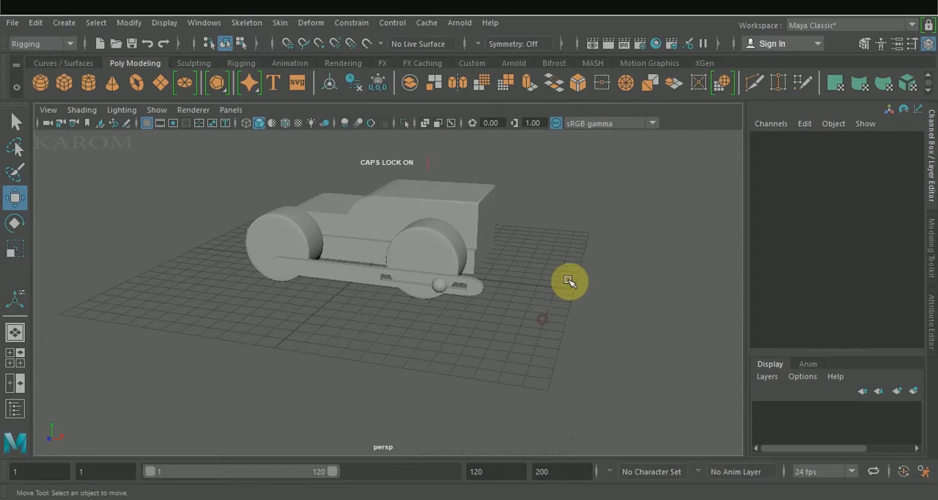
Duplicate the front domed bolt and place the copy in the bar's rear slot at about X 5.372, Y 1.221, Z 4.922
left_click_drag(568, 269, 479, 264, "alt")
left_click_drag(474, 356, 465, 355)
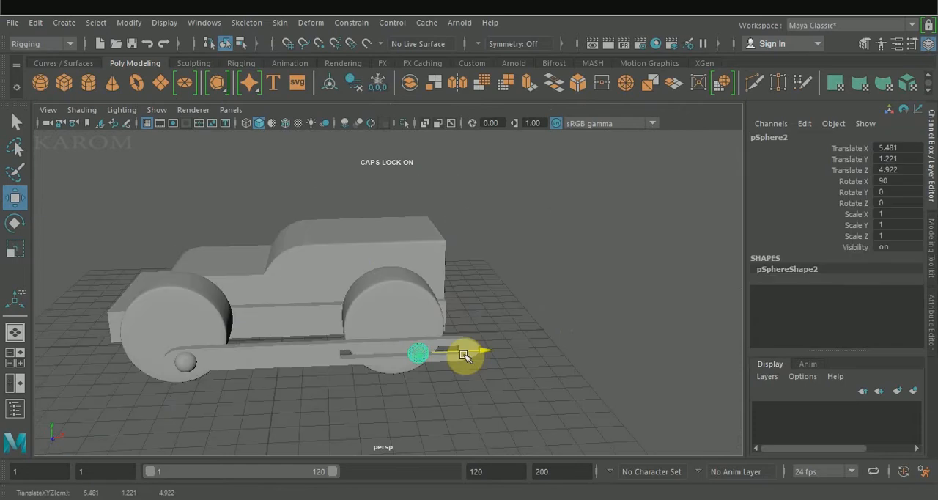
left_click(539, 332)
Combine both wheels, the linkage bar and the two domed bolts into a single mesh
left_click_drag(545, 302, 395, 352, "alt")
left_click_drag(264, 177, 336, 310)
left_click_drag(377, 383, 356, 343)
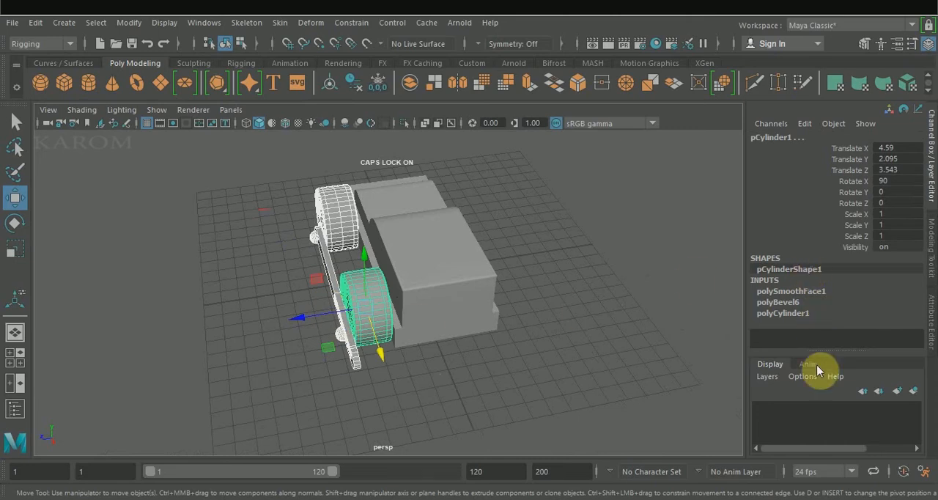
left_click(932, 271)
left_click(798, 295)
key("r")
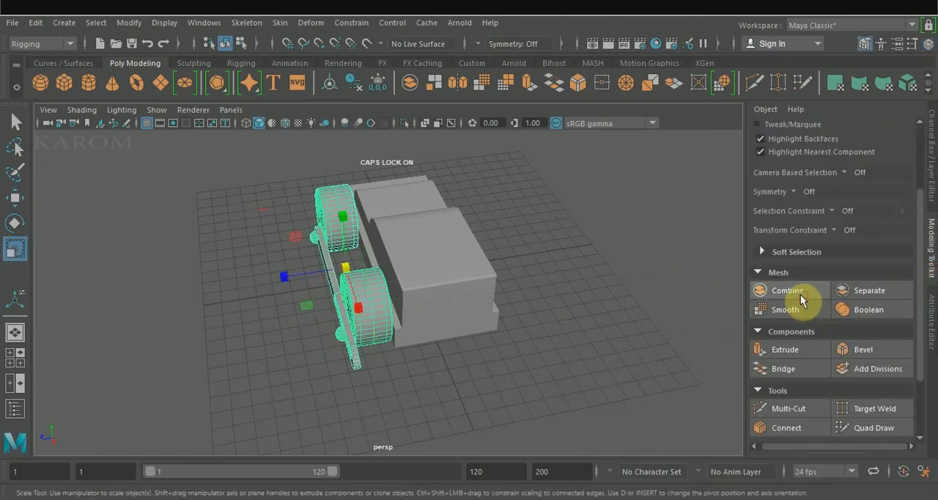
Mirror the combined wheel and linkage assembly to the vehicle's other side across the world Z axis
left_click(456, 86)
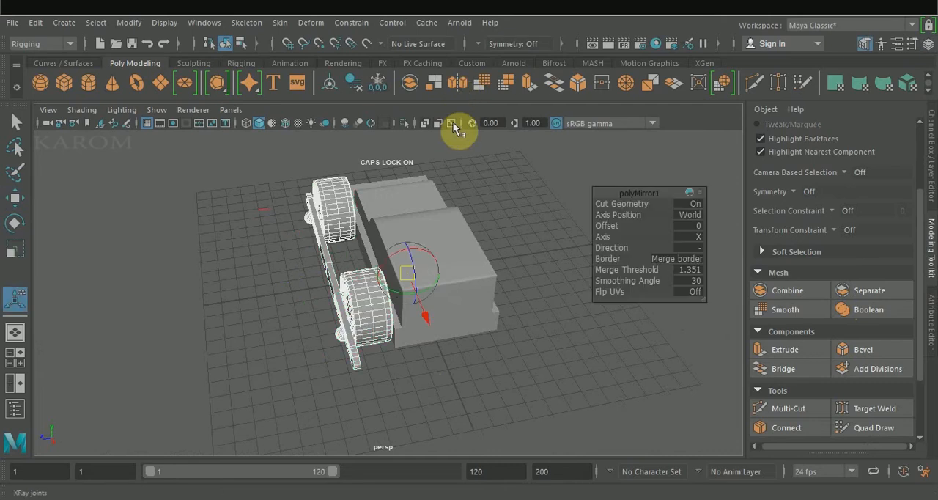
left_click(697, 237)
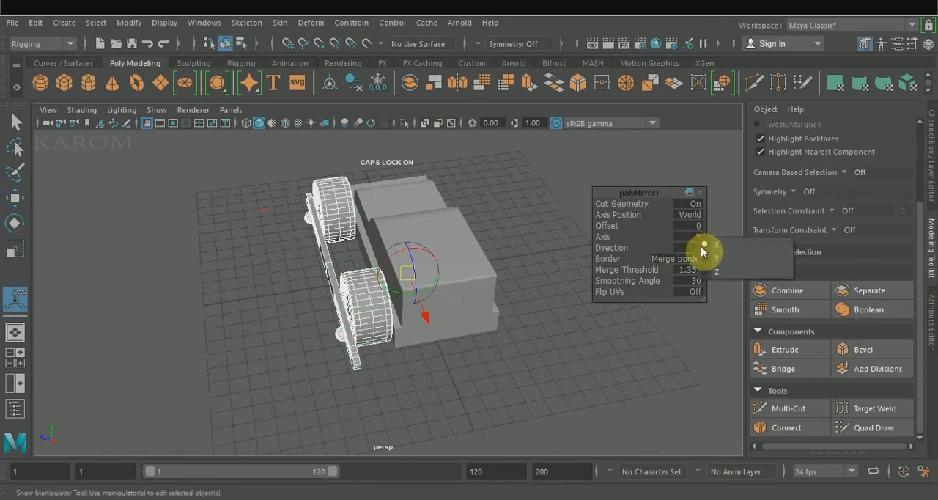
left_click(714, 258)
left_click(701, 241)
left_click(714, 271)
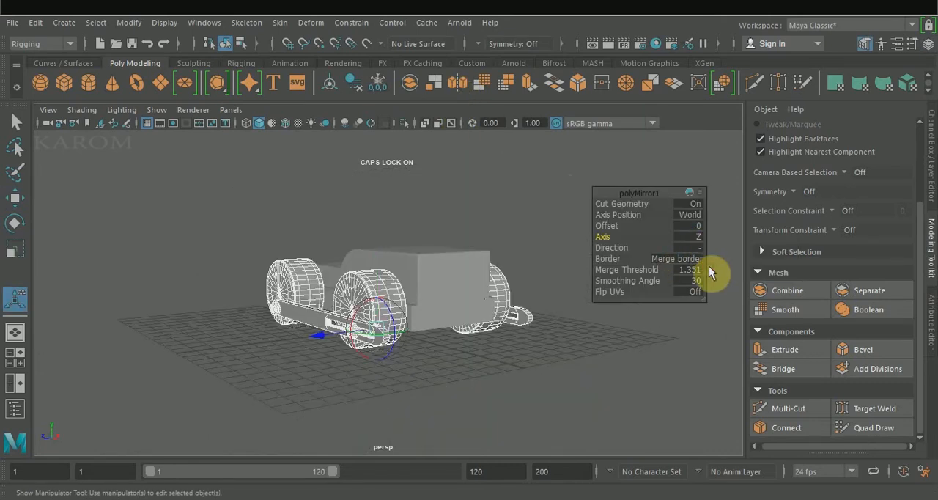
left_click_drag(569, 308, 650, 224, "alt")
Duplicate a front domed bolt, set its Rotate X to -90, scale it to about 1.411 and seat it tilted on the hood where the cab begins
key("w")
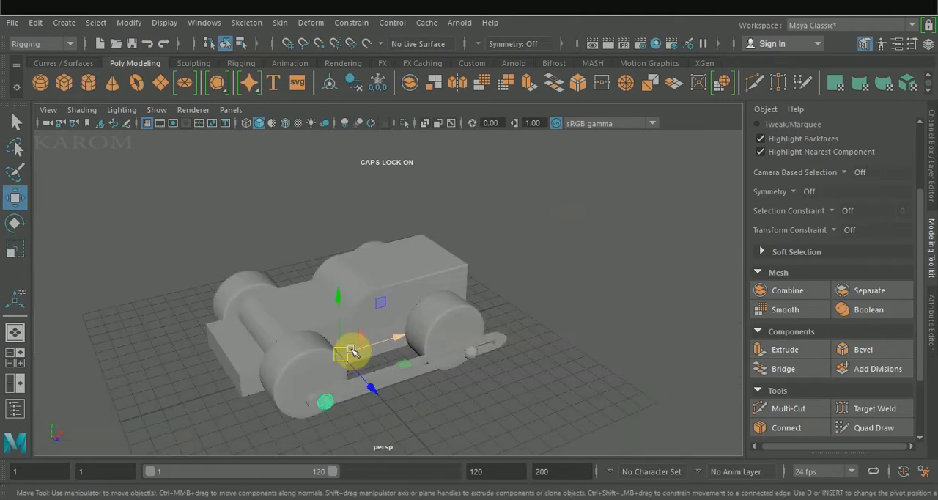
left_click_drag(370, 386, 408, 411)
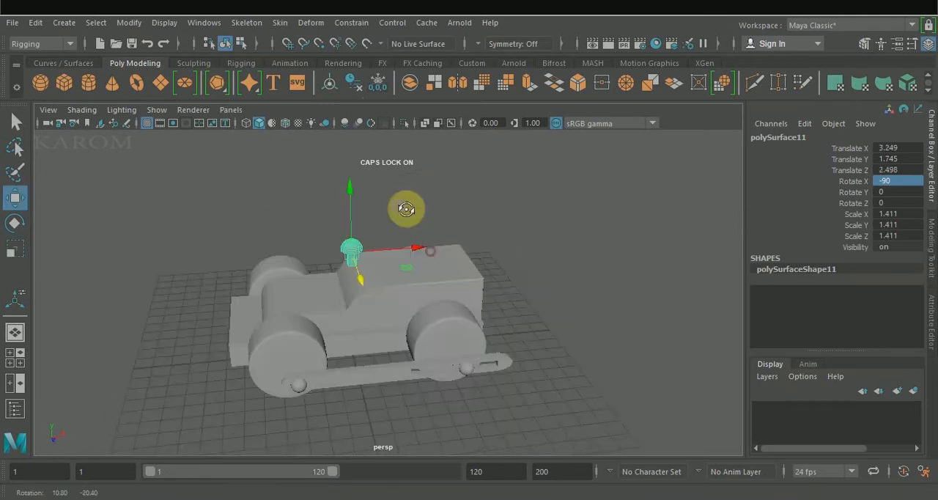
left_click_drag(404, 210, 358, 223, "alt")
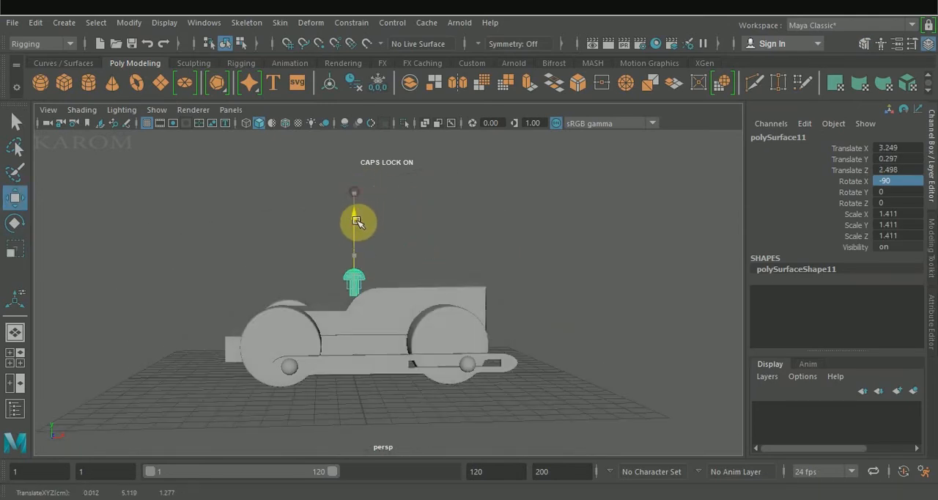
key("e")
left_click_drag(418, 254, 381, 231)
left_click_drag(439, 213, 505, 238, "alt")
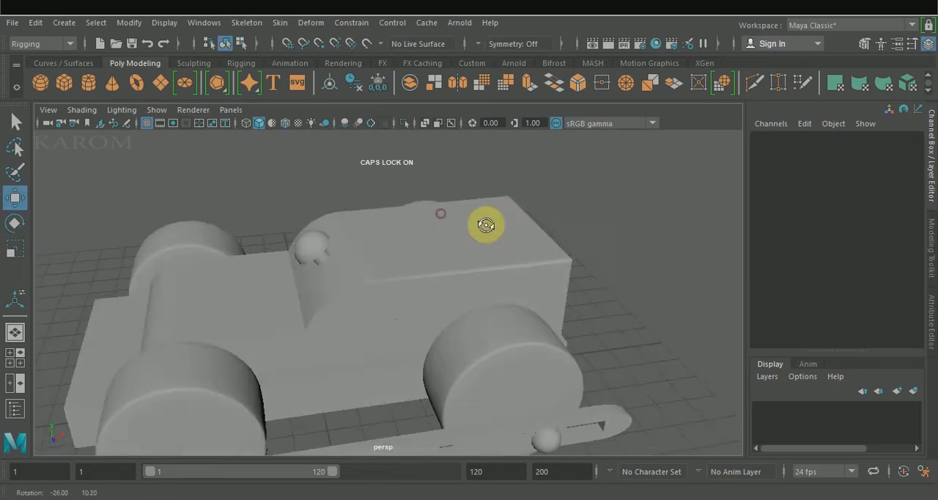
Create a small upright polygon cylinder on the grid behind the vehicle
left_click(87, 83)
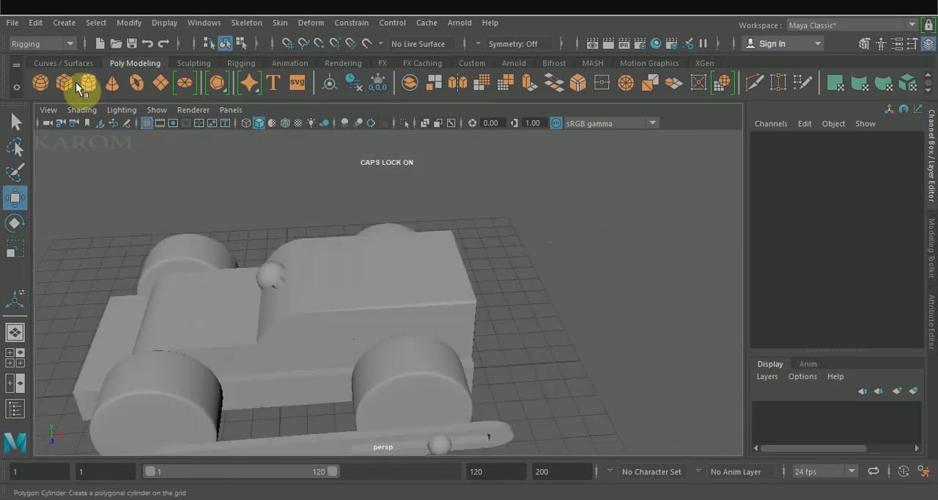
left_click_drag(552, 344, 561, 289)
right_click_drag(562, 291, 526, 126)
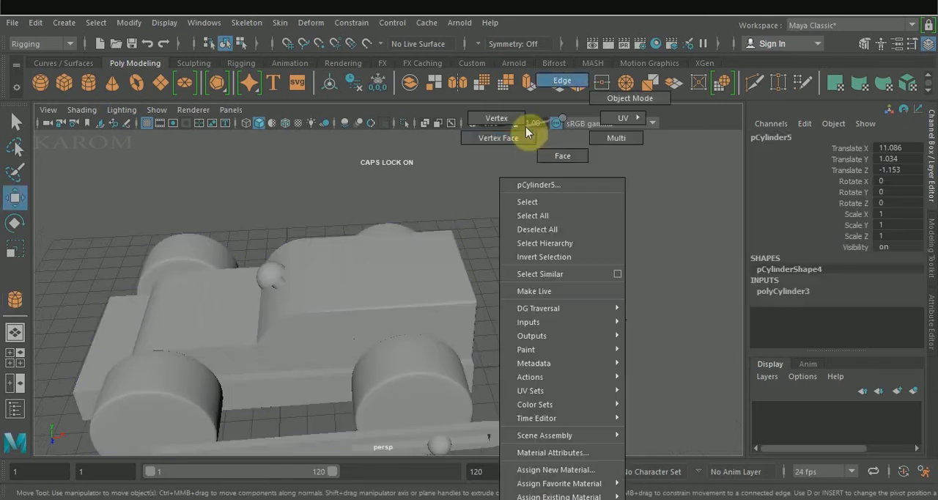
Bevel the cylinder's top rim with a fraction of about 0.562 and 4 segments
left_click(561, 88)
scroll(550, 318, "up", 5)
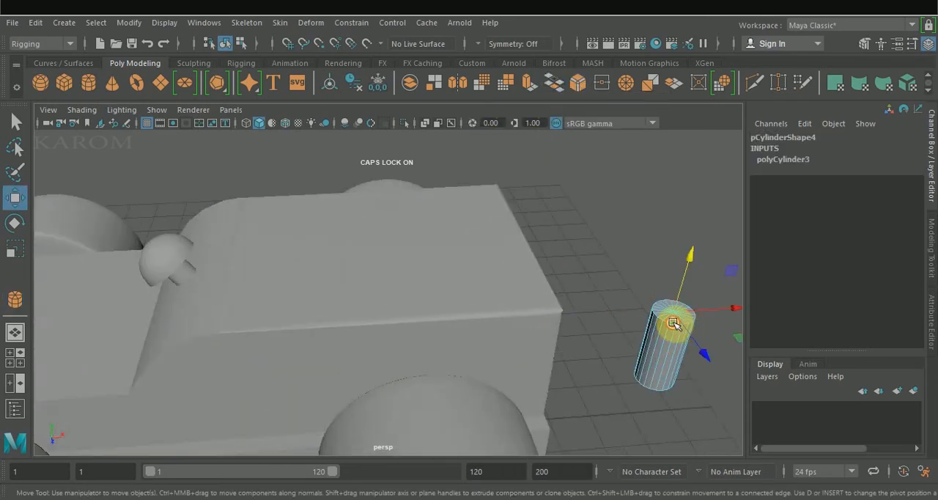
left_click(929, 239)
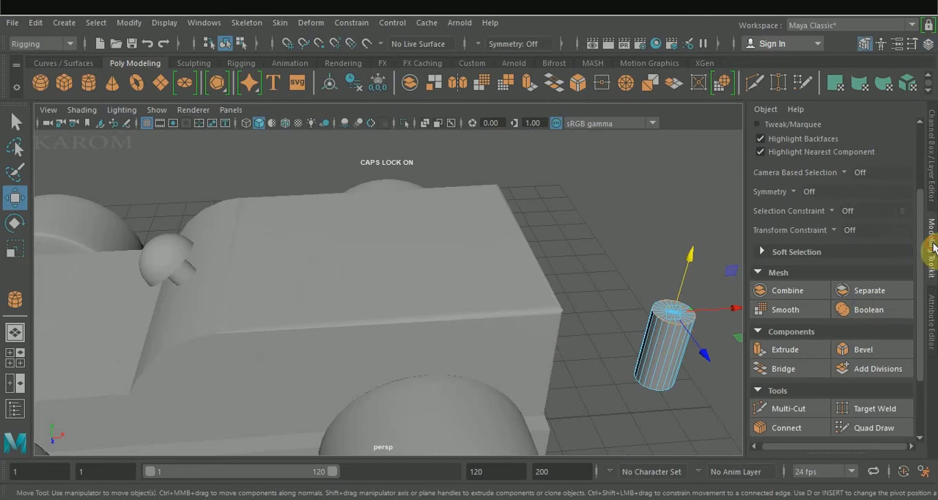
left_click(873, 350)
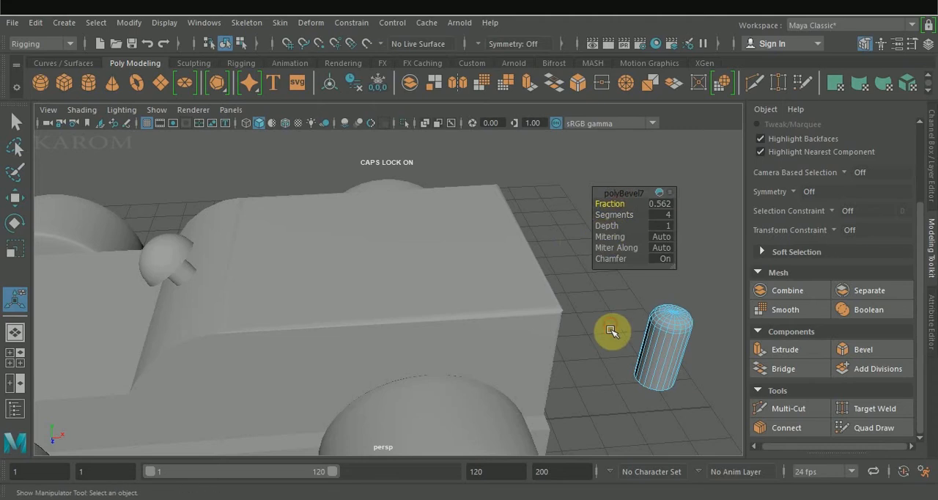
Insert one edge loop around the cylinder's side and raise it to about Y 1.317
left_click_drag(621, 340, 700, 351)
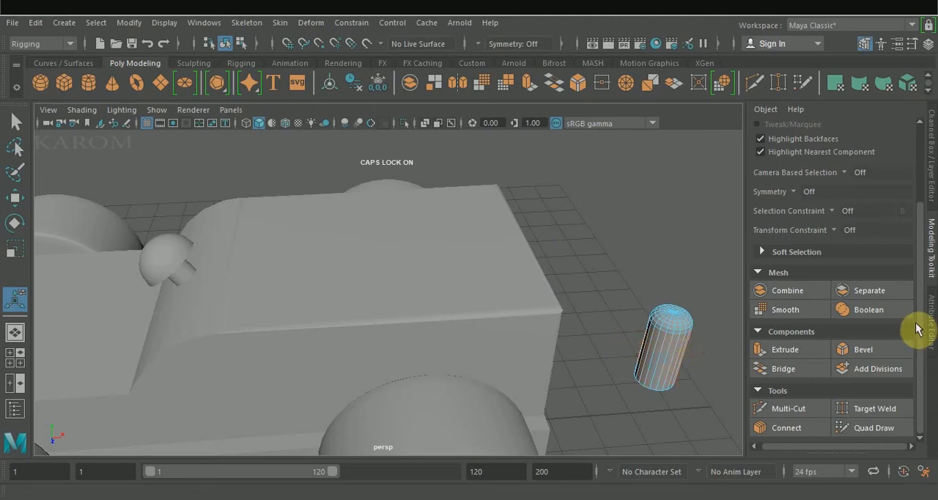
left_click(801, 433)
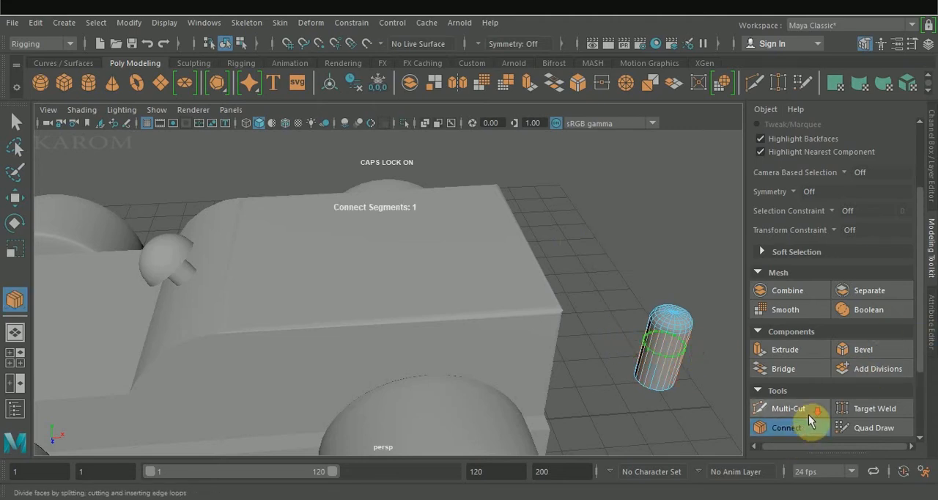
key("q")
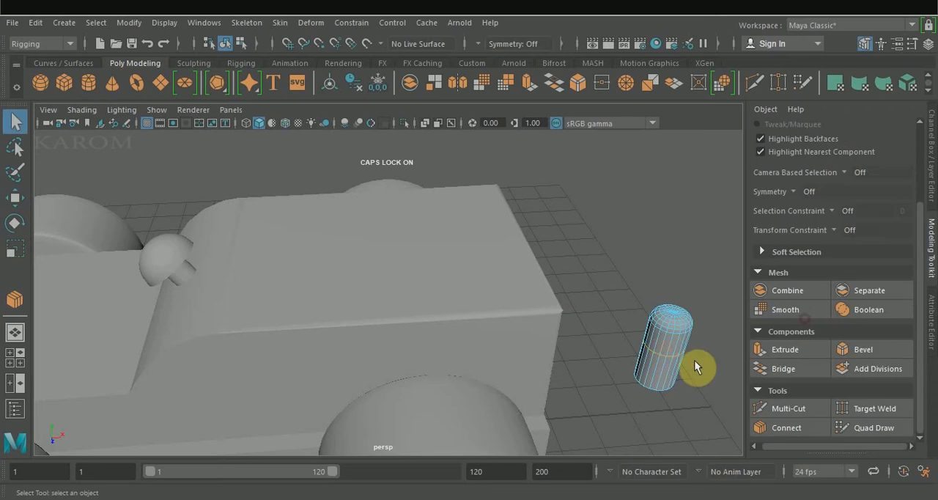
key("w")
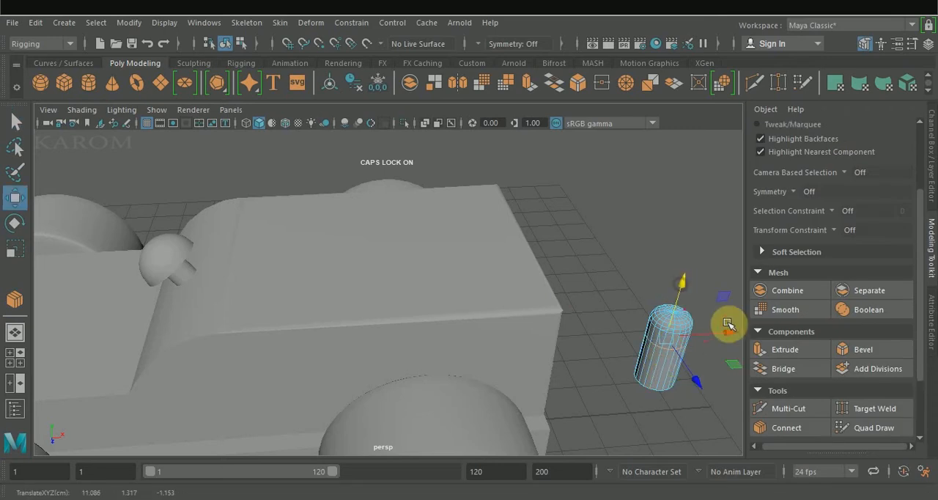
Bevel the cylinder's new edge loop into a narrow band with a fraction of 0.162
left_click(878, 350)
left_click(608, 203)
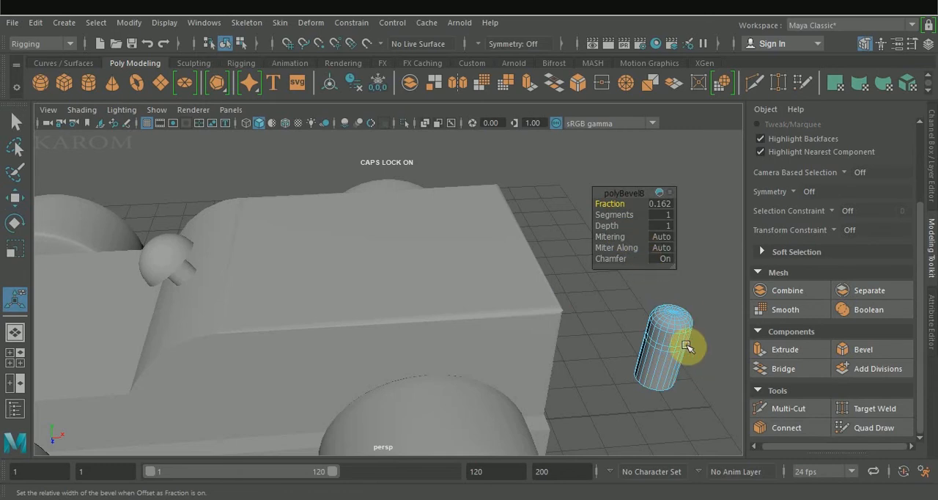
key("w")
Extrude the narrow face band around the cylinder inward to form a groove
right_click_drag(691, 351, 678, 156)
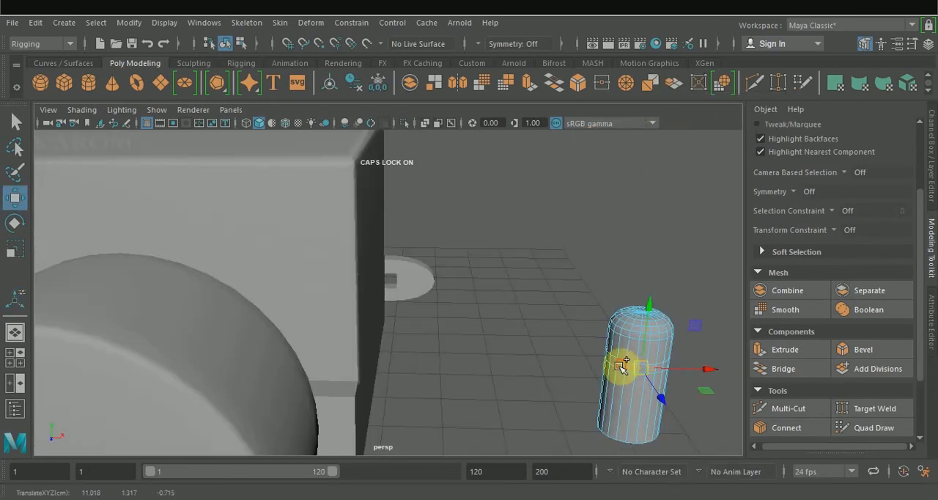
double_click(621, 366, "shift")
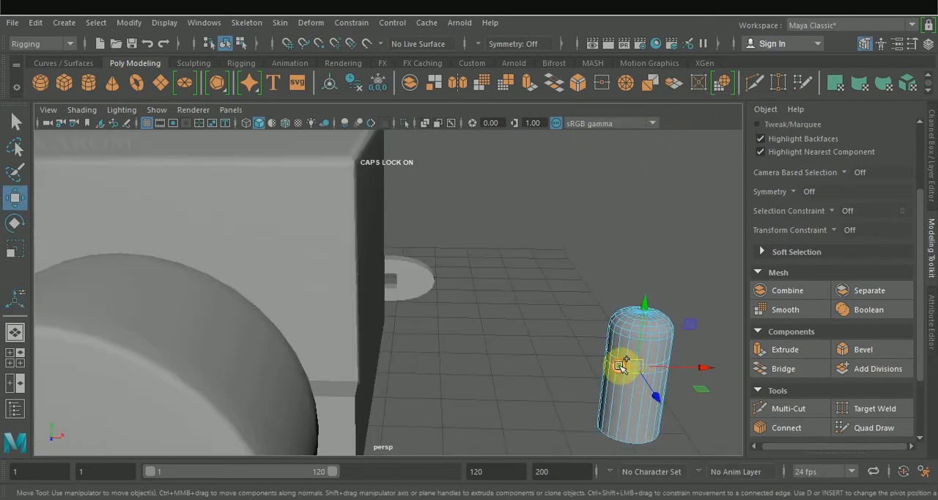
left_click(787, 348)
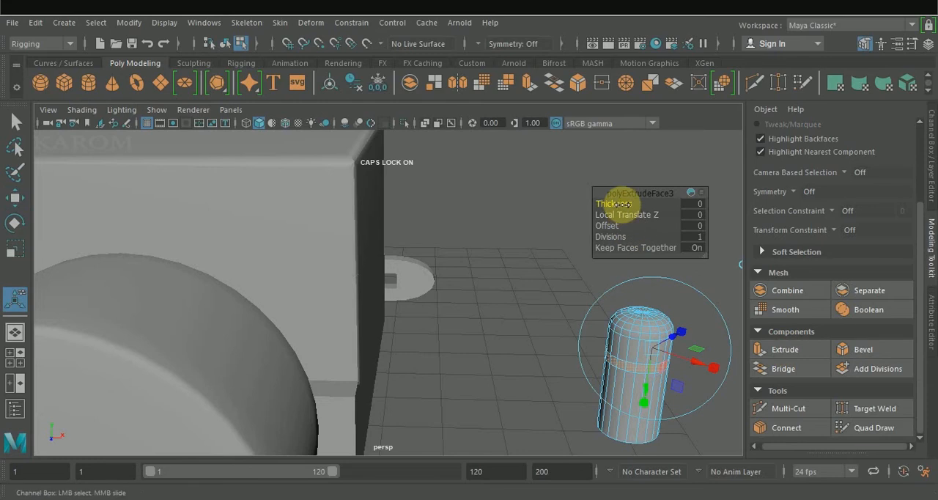
left_click_drag(622, 205, 624, 215)
key("ctrl+z")
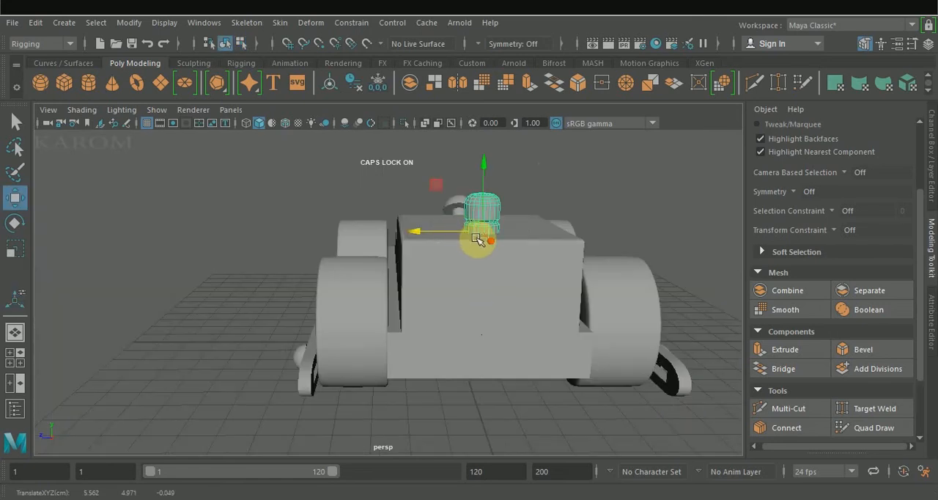
Stand the grooved cylinder on the cab roof at about X 5.562, Y 5.311, and centre it and the hood bolt across the body
left_click_drag(474, 368, 581, 287, "alt")
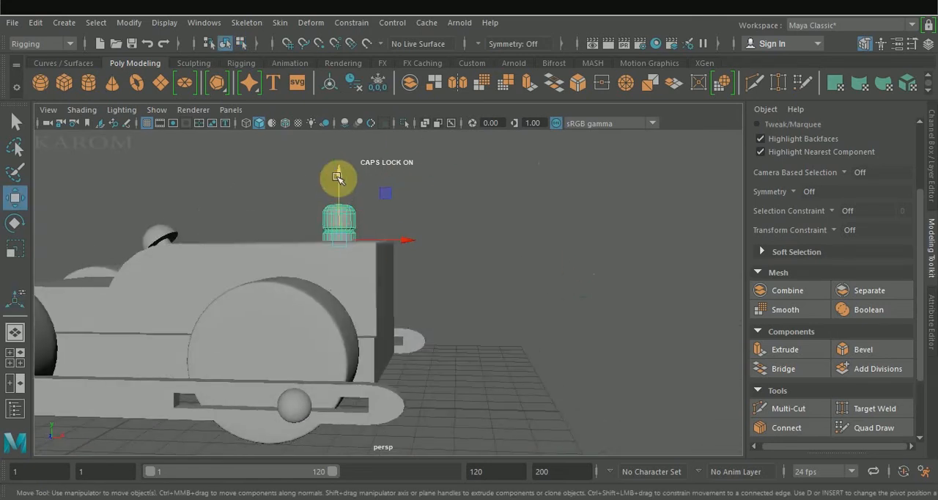
left_click_drag(340, 176, 338, 169)
key("space")
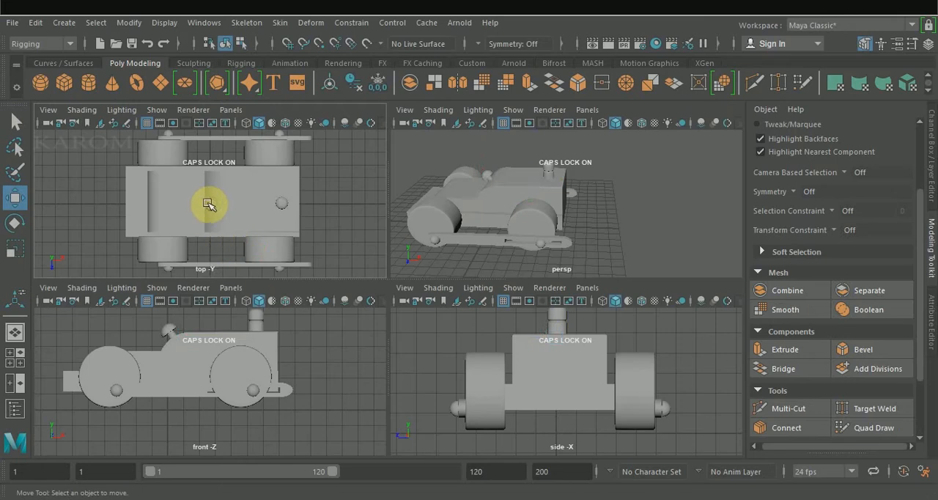
left_click_drag(212, 242, 213, 236)
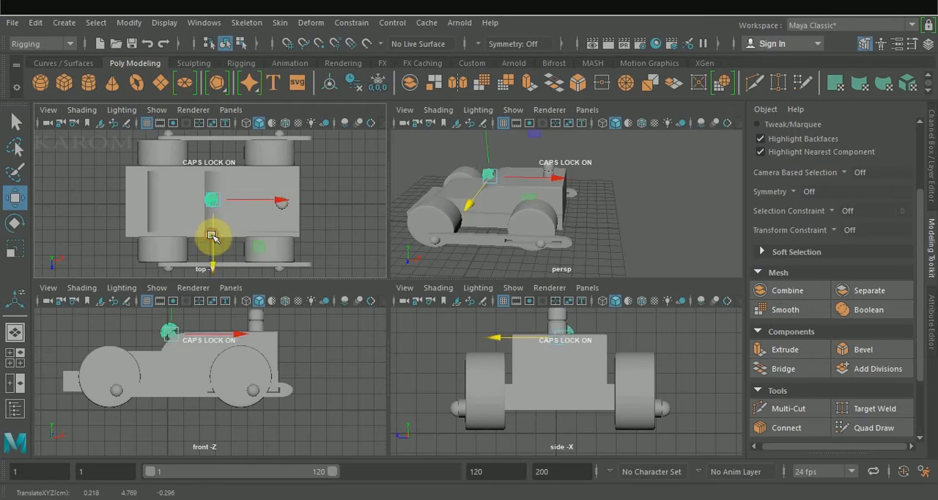
left_click_drag(281, 206, 282, 209)
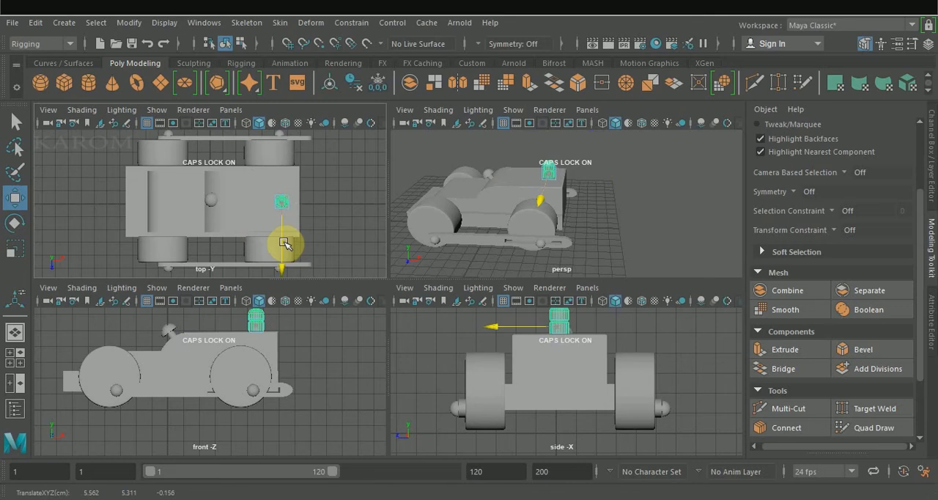
left_click(330, 224)
Bevel the two vertical corner edges at the front of the chassis block and adjust the bevel fraction
left_click(639, 233)
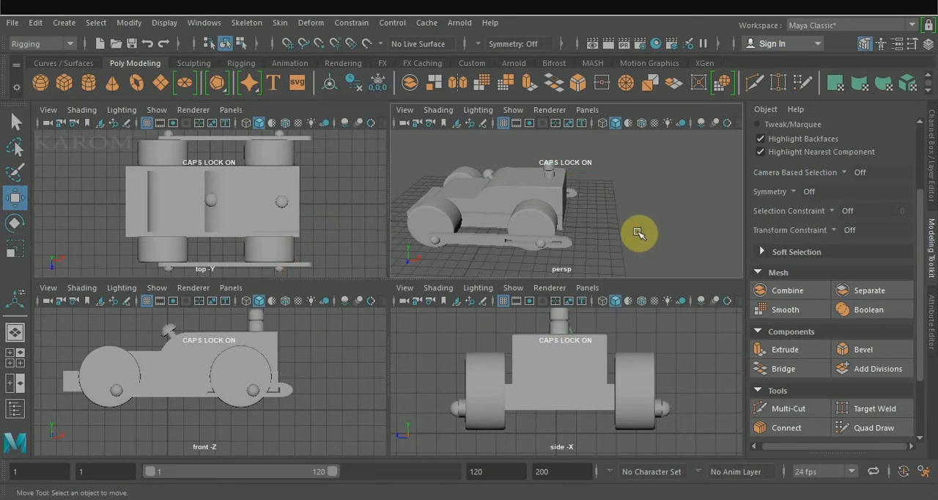
key("space")
left_click_drag(607, 250, 482, 309, "alt")
right_click_drag(311, 307, 310, 84)
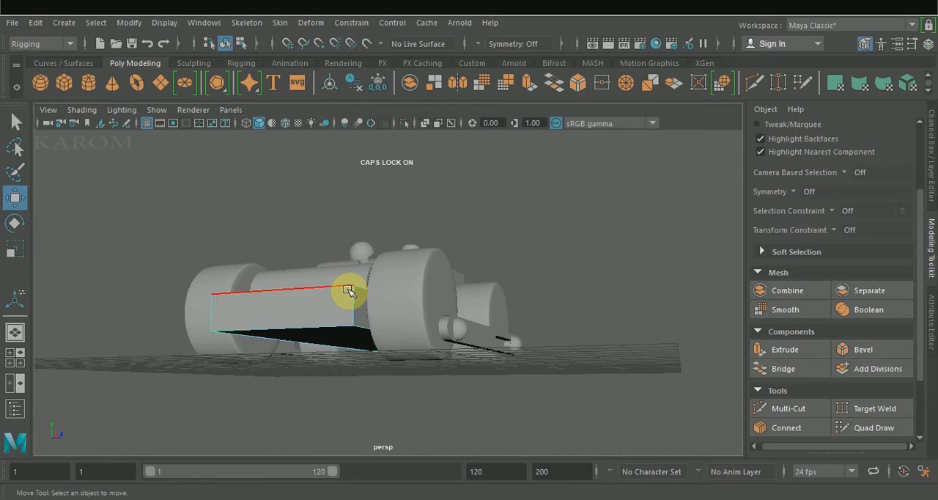
left_click(344, 306)
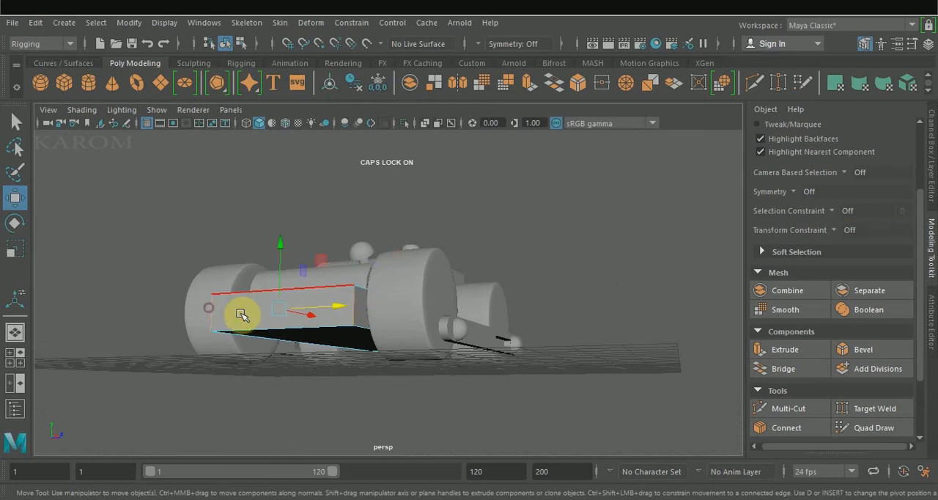
left_click(850, 349)
left_click_drag(548, 267, 517, 277, "alt")
left_click_drag(625, 204, 620, 205)
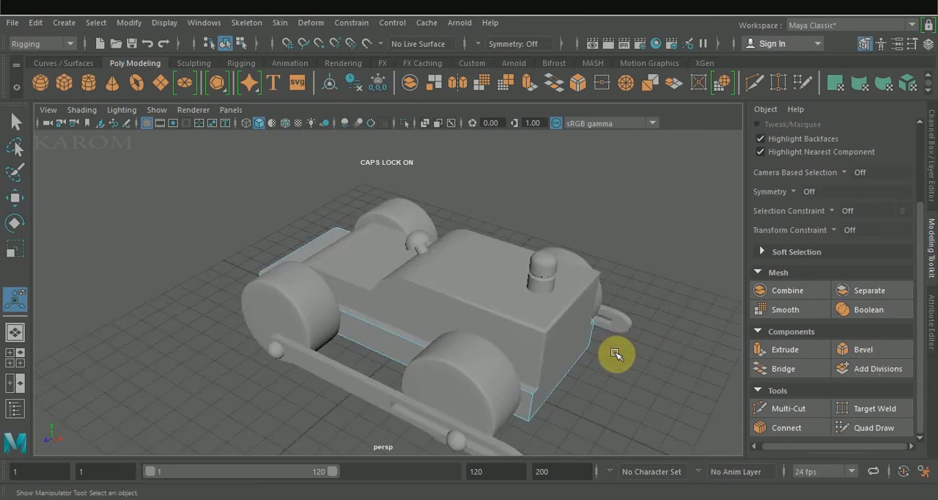
Bevel the two vertical corner edges at the rear of the chassis block with a fraction of 0.08
left_click_drag(611, 352, 567, 310, "alt")
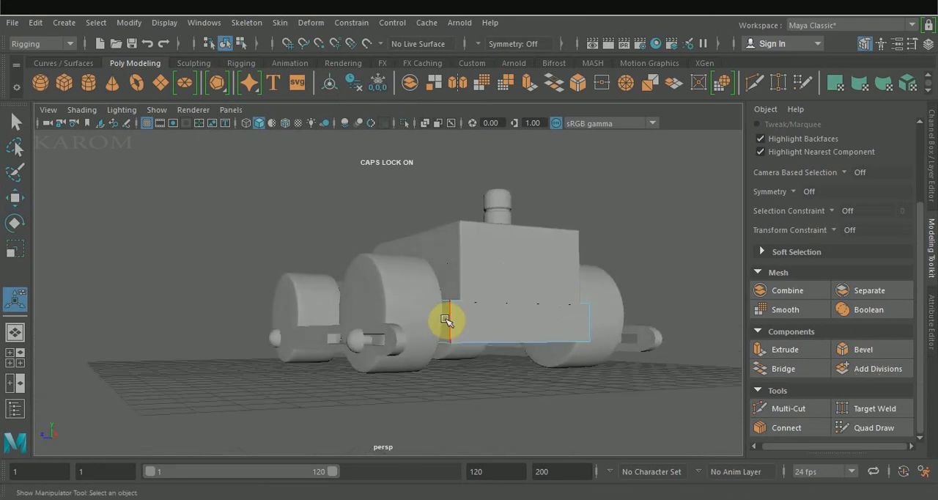
left_click(844, 351)
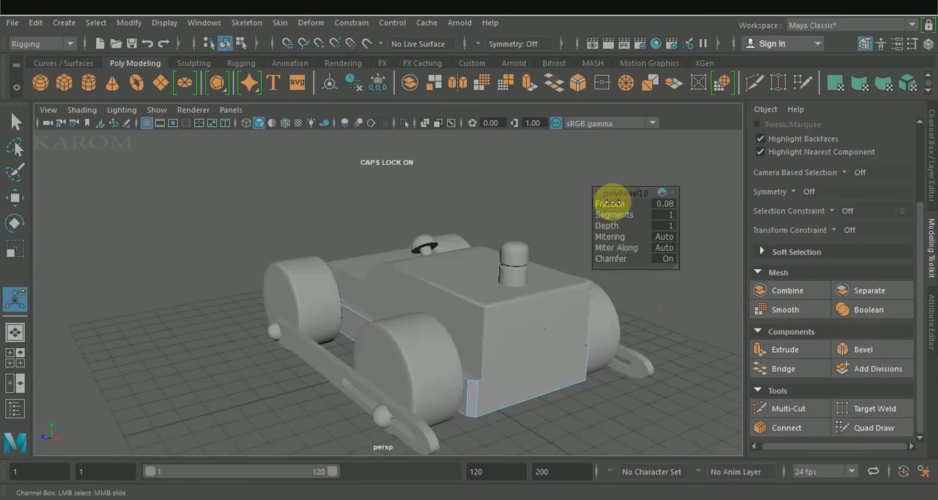
left_click(611, 203)
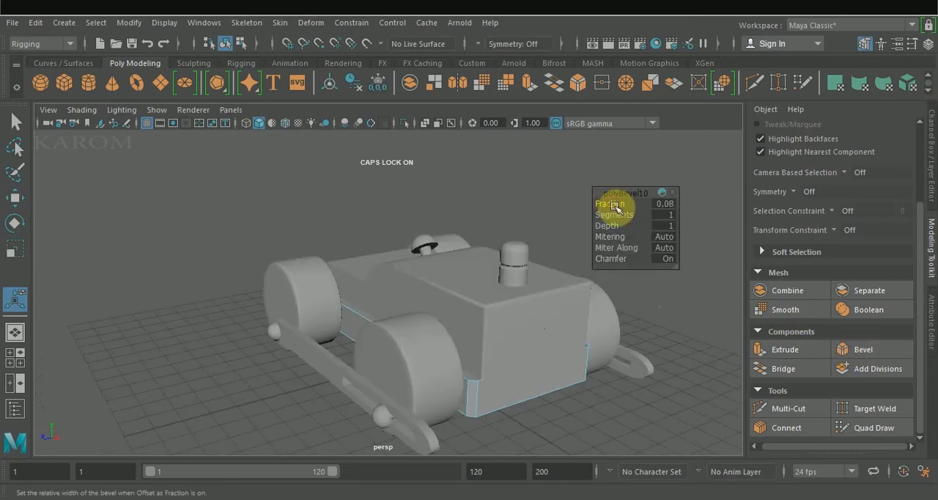
Adjust the number of segments on the rear chassis corner bevel
mouse_move(614, 215)
middle_mouse_down()
mouse_move(607, 205)
mouse_move(611, 216)
middle_mouse_up()
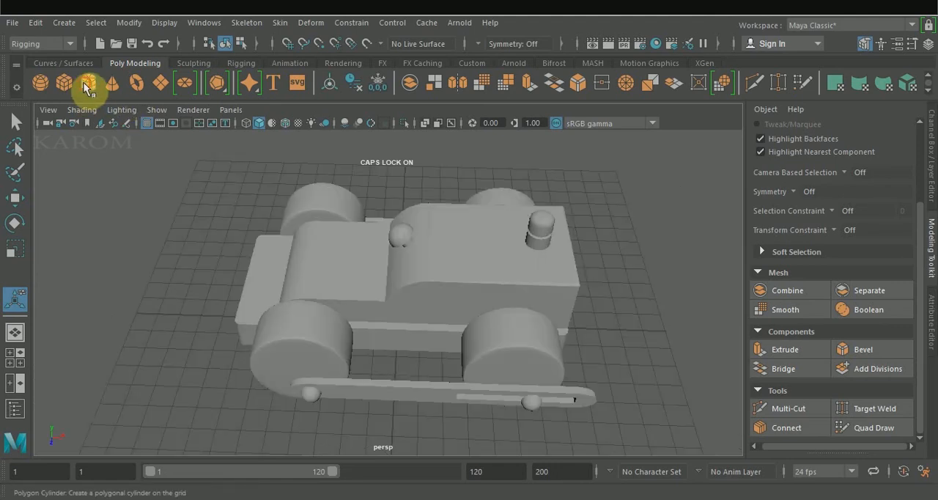
Draw a tall, thin polygon cylinder at the front end of the chassis with radius about 0.311 and height about 4.664
left_click(84, 83)
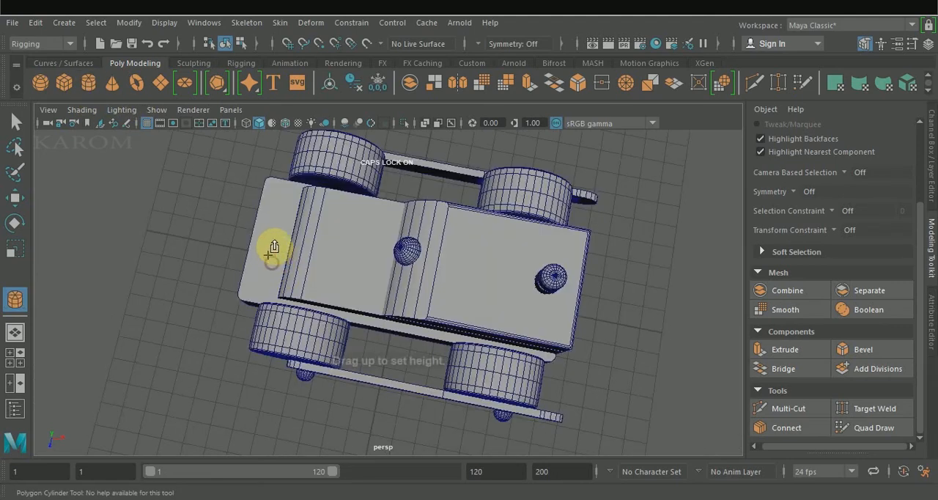
left_click_drag(268, 237, 269, 218)
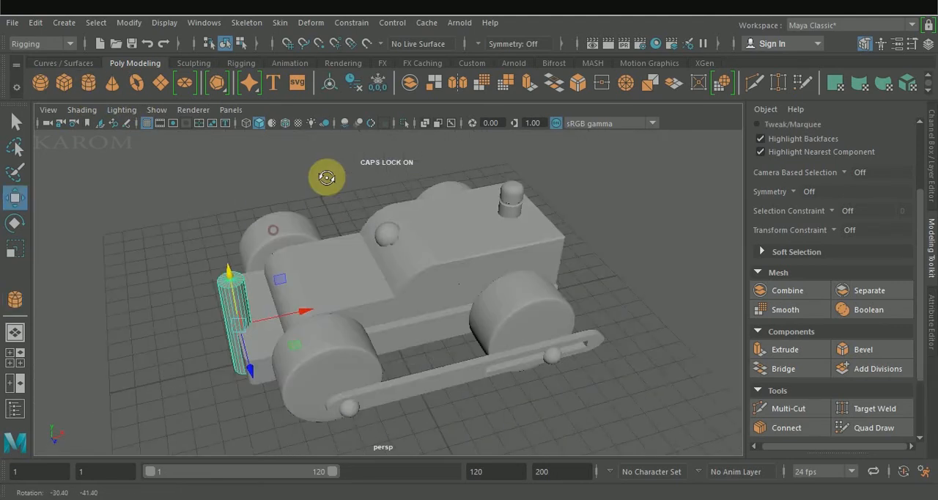
key("t")
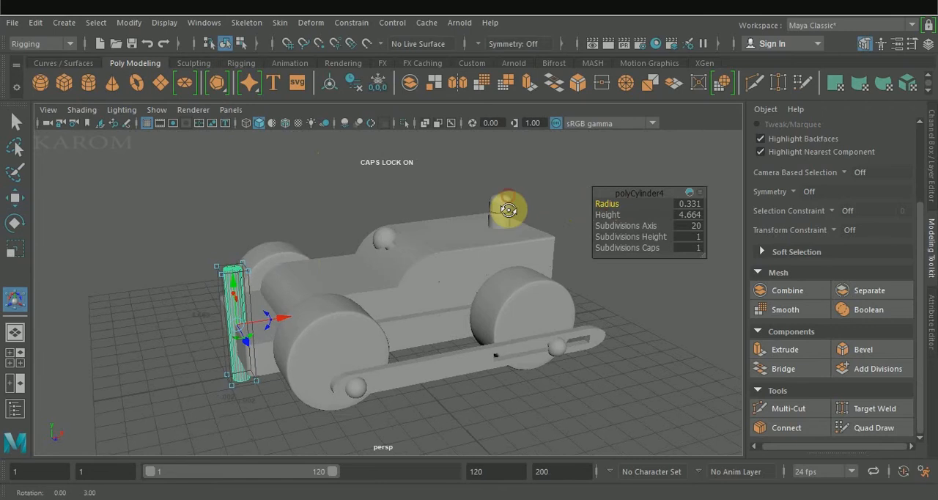
left_click_drag(507, 212, 507, 236, "alt")
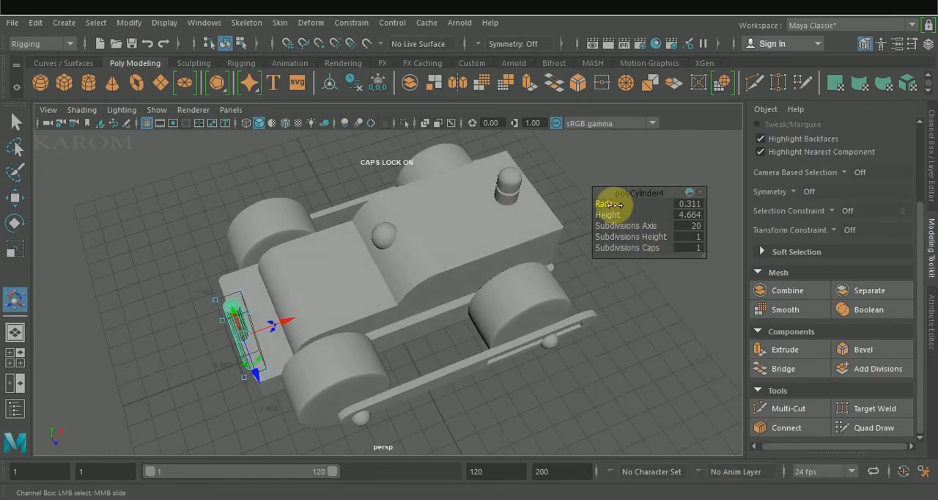
Raise the thin cylinder and stand it as a post on the front of the chassis at about X -5.810, Y 4.355
key("w")
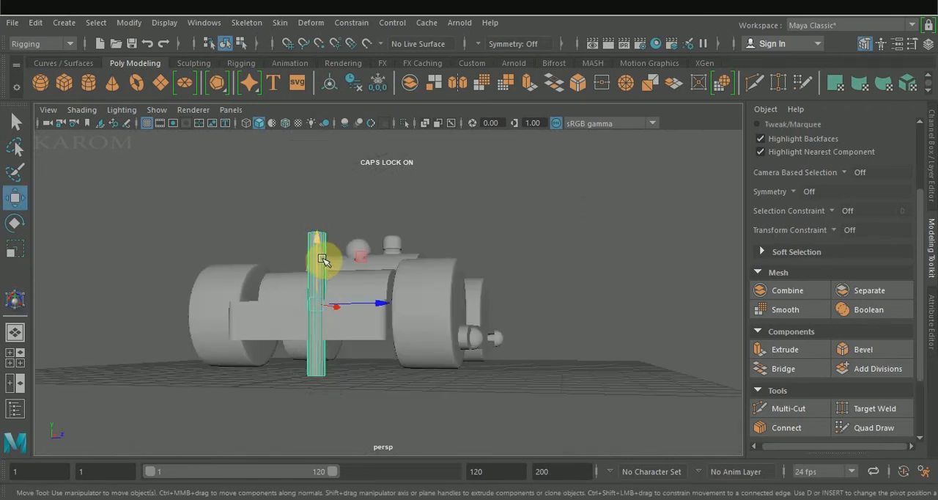
left_click_drag(320, 260, 335, 163)
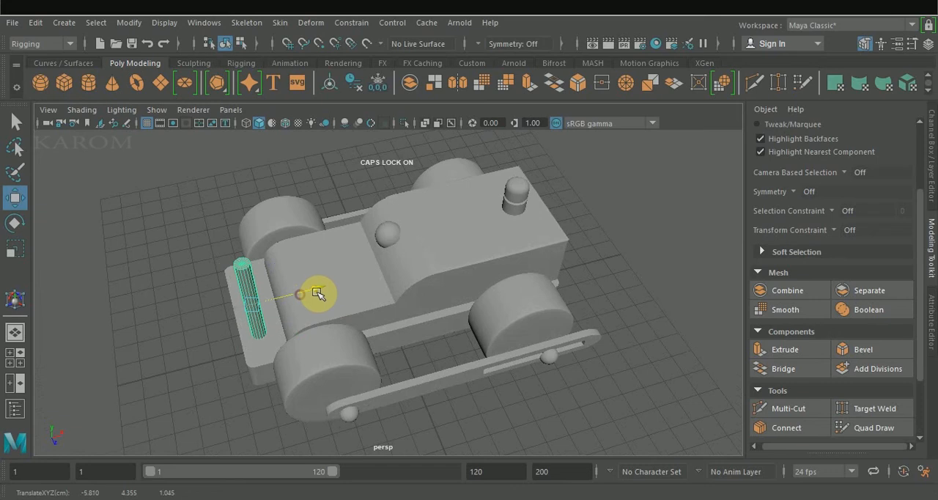
left_click_drag(313, 293, 257, 325)
Duplicate the front post across the chassis to about Z -1.58 and check the pair's spacing in the side view
left_click_drag(344, 279, 466, 229, "alt")
left_click_drag(417, 282, 376, 284)
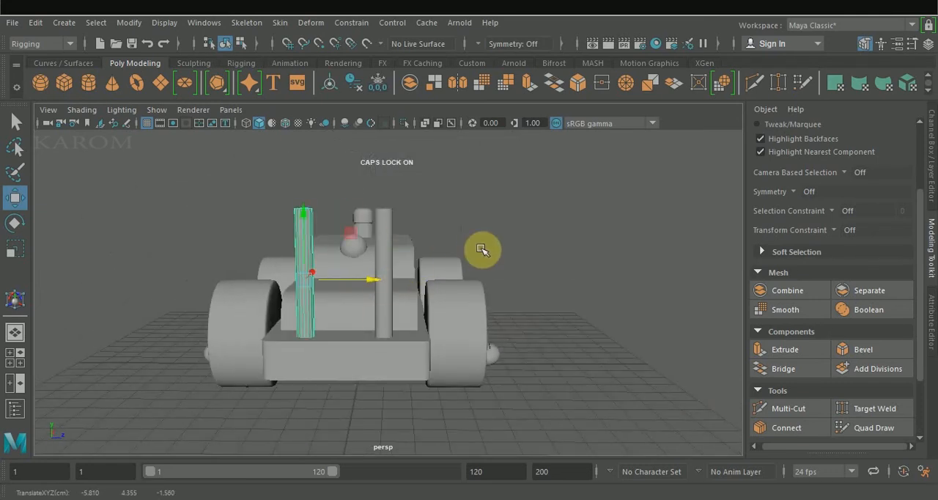
key("space")
left_click(641, 340)
key("space")
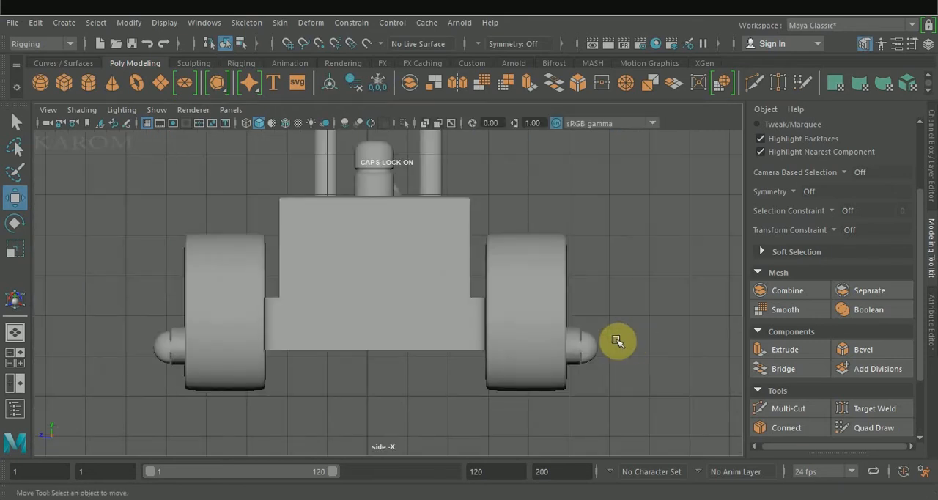
key("space")
key("space")
Select both front posts and scale them taller along the vertical axis
left_click_drag(202, 185, 286, 229)
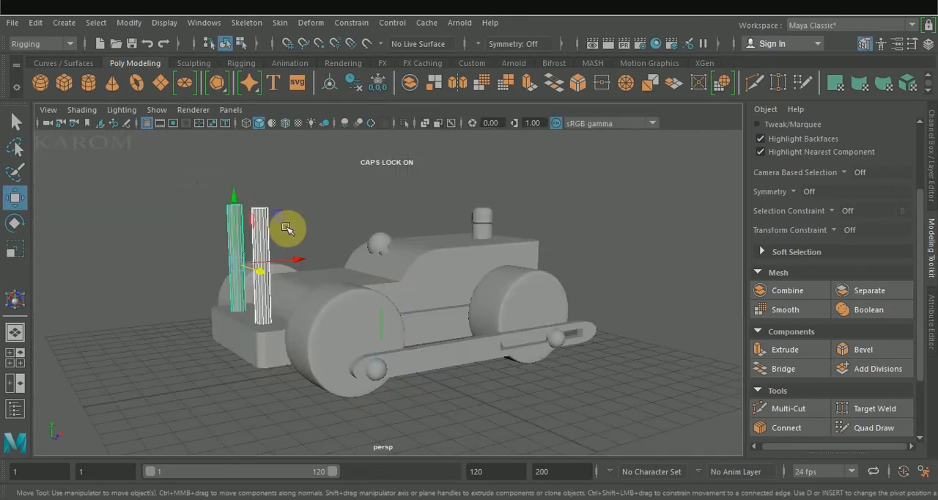
key("r")
left_click_drag(233, 207, 236, 156)
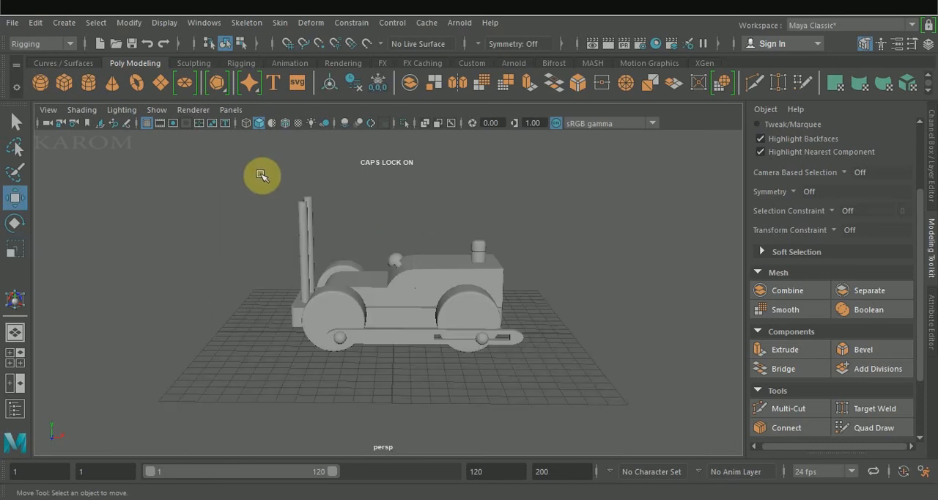
Duplicate the pair of posts backward onto the cab block at about X 1.976 and check them in the four views
left_click_drag(257, 171, 325, 220)
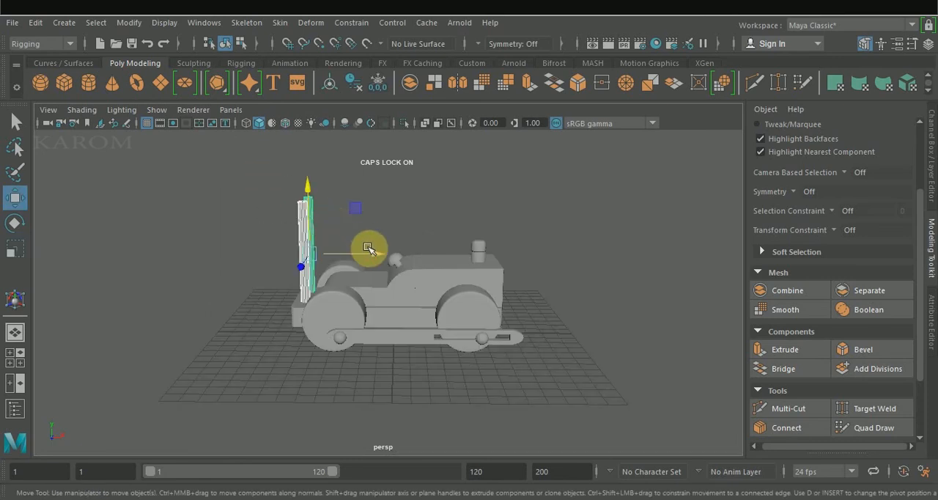
left_click_drag(373, 252, 488, 257)
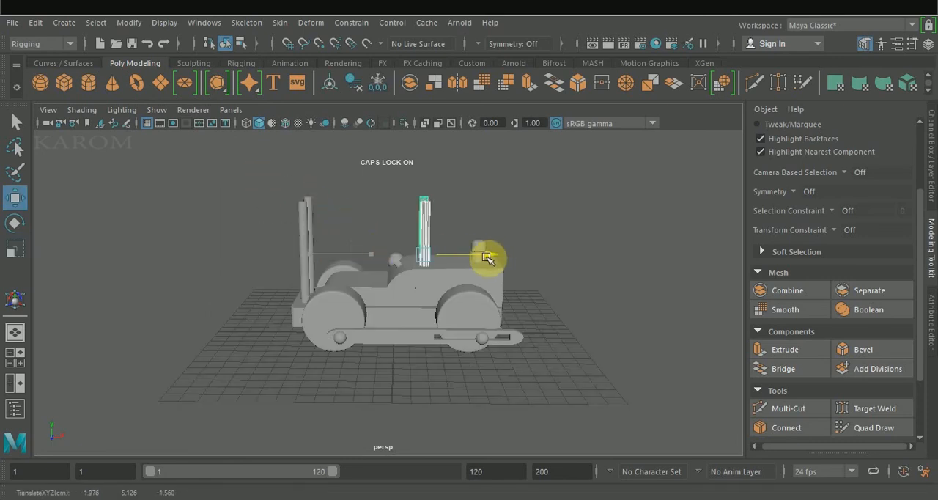
key("space")
left_click(502, 236)
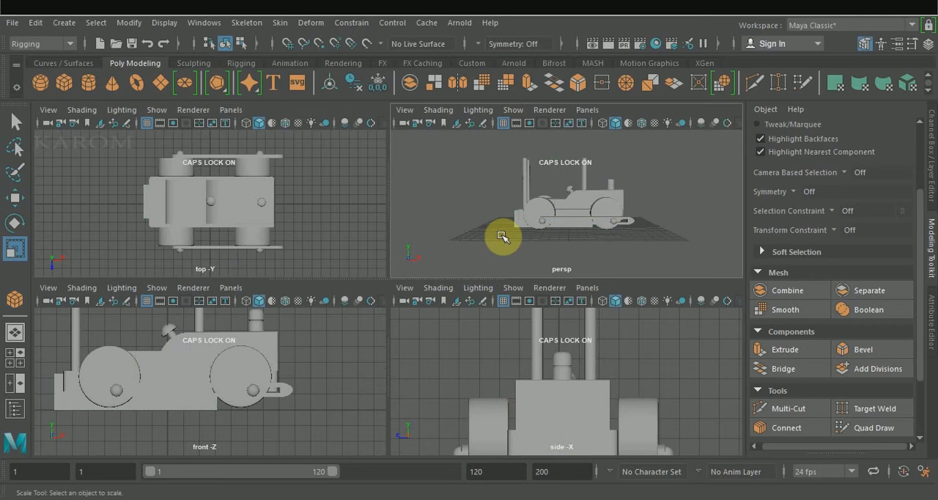
key("space")
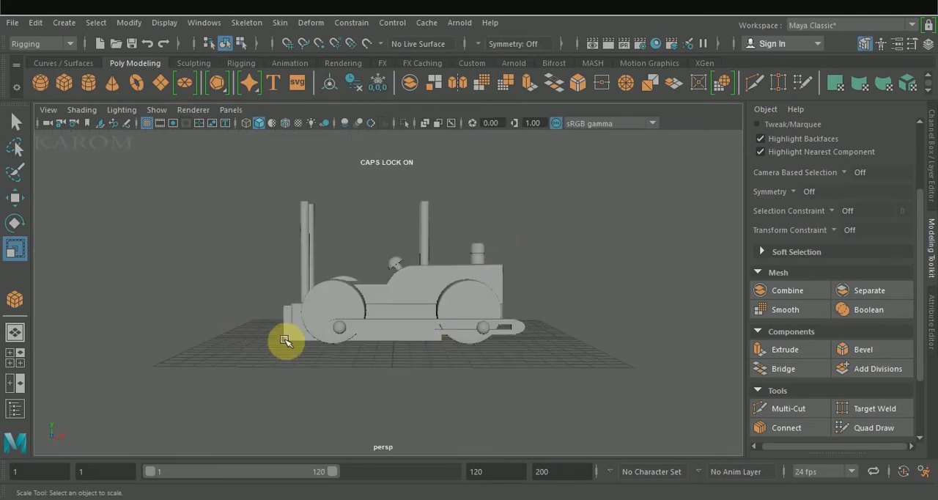
Duplicate the chassis block and lift the copy above the four posts to about Y 9.670 as a canopy
left_click(293, 328)
key("w")
left_click_drag(362, 252, 373, 138)
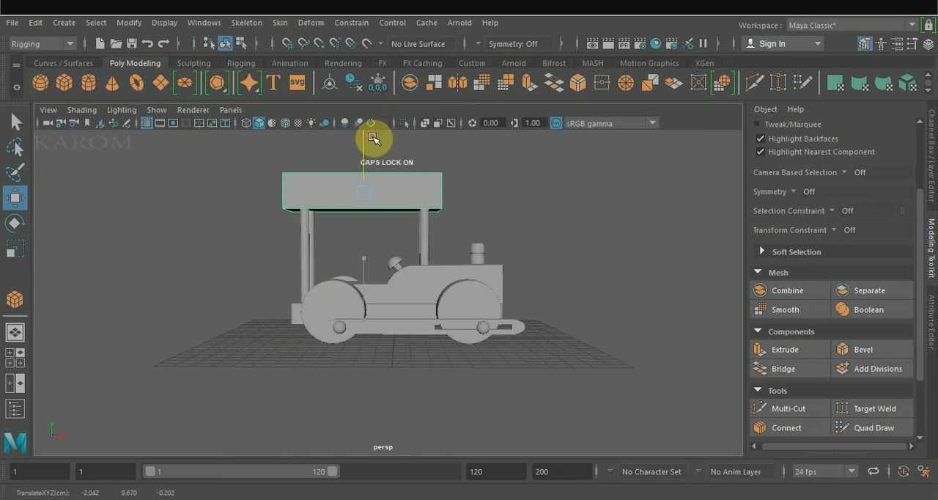
Reduce the canopy block's height to about 0.882 and lower it onto the tops of the posts
key("t")
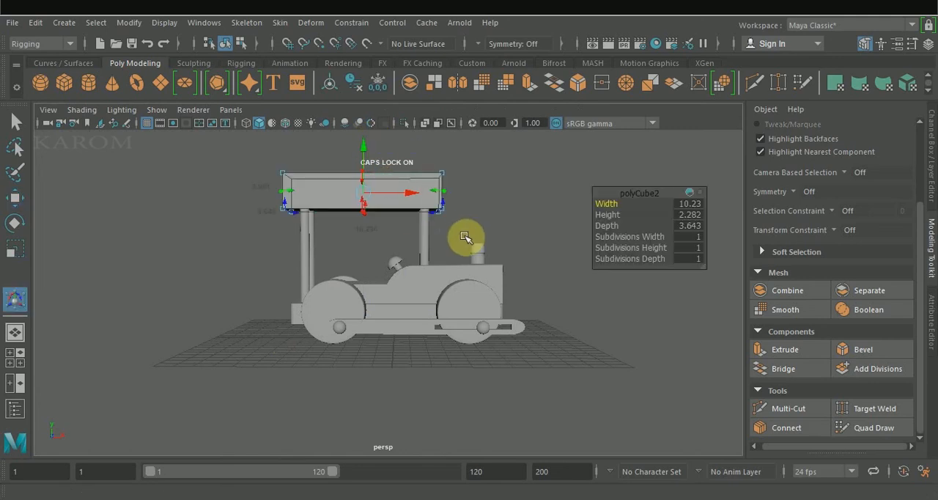
left_click_drag(597, 216, 604, 213)
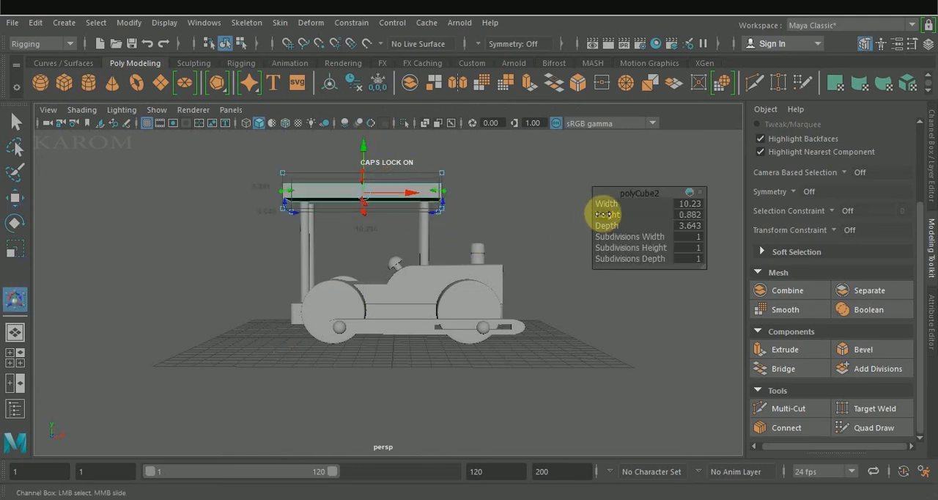
key("w")
left_click_drag(363, 146, 364, 157)
left_click_drag(442, 164, 447, 199, "alt")
Position the canopy evenly over the posts in the front view at about X -1.744, Y 9.173
left_click(529, 318)
key("space")
key("space")
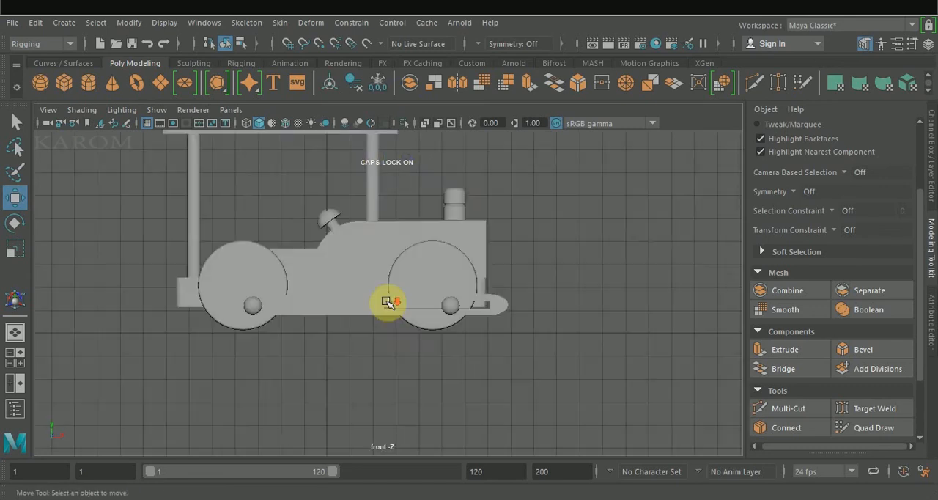
scroll(384, 299, "down", 2)
left_click(300, 158)
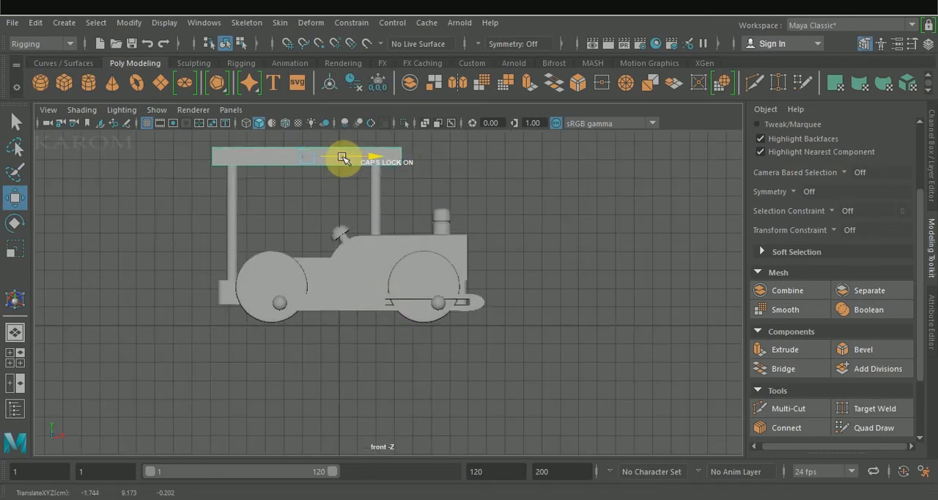
right_click_drag(414, 202, 419, 84)
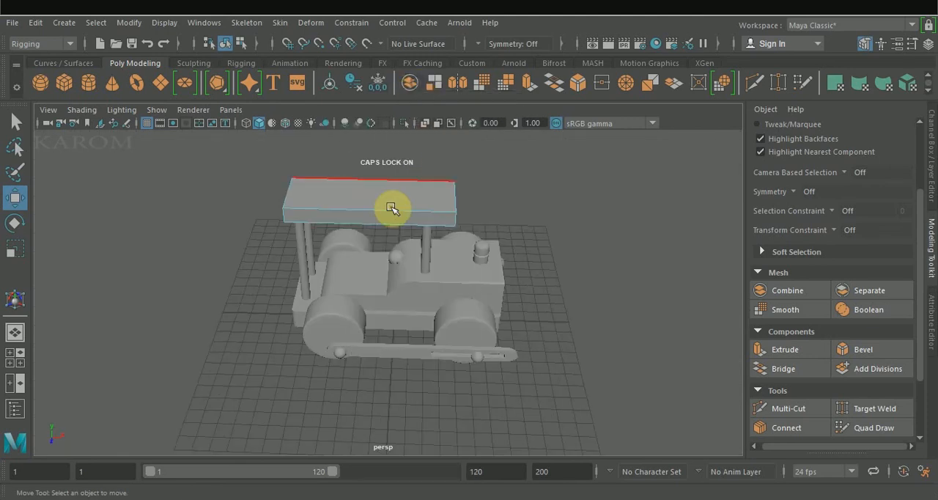
Bevel the four upper edges of the canopy with 2 segments and a fraction of about 0.232
left_click(392, 209)
left_click(453, 200, "ctrl+shift")
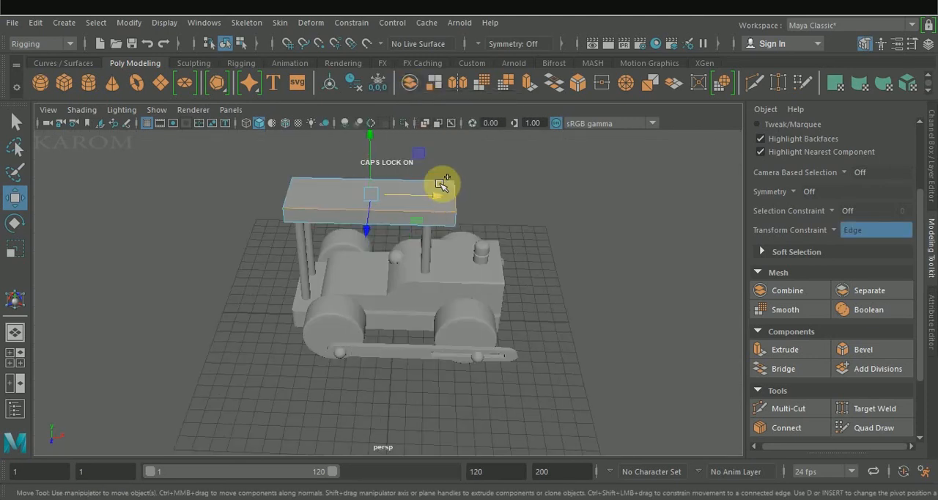
left_click(439, 182, "ctrl+shift")
left_click(290, 194, "ctrl+shift")
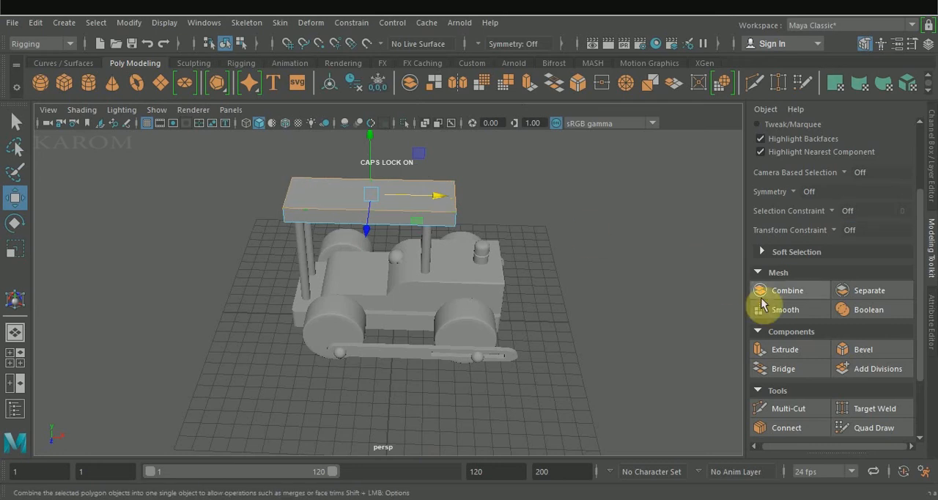
left_click(865, 348)
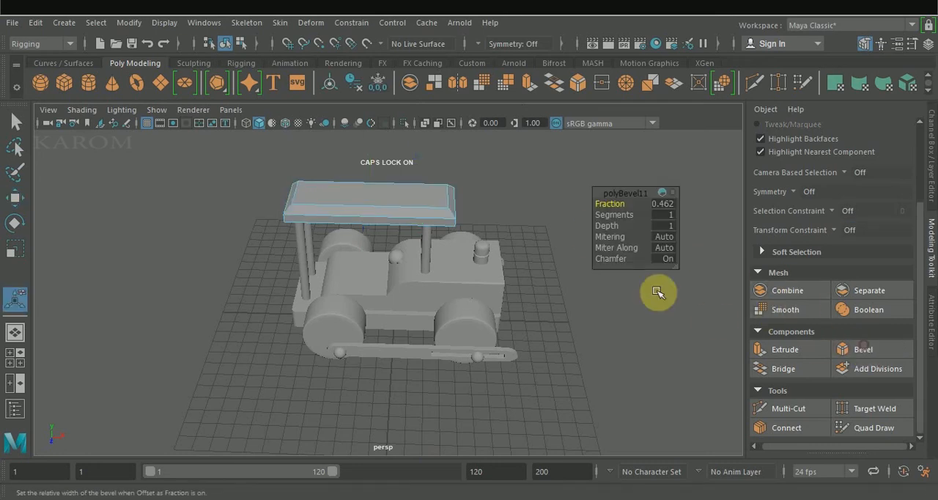
scroll(657, 293, "up", 3)
left_click_drag(602, 205, 614, 214)
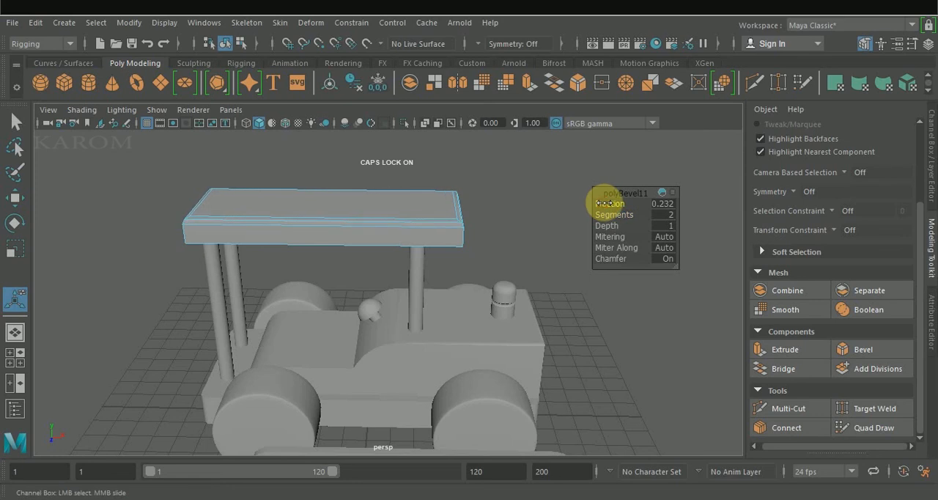
Assign a new Blinn material to the chassis block and linkage bars and colour it dark yellow
right_click_drag(401, 210, 460, 98)
left_click_drag(524, 215, 378, 359, "alt")
left_click(378, 357)
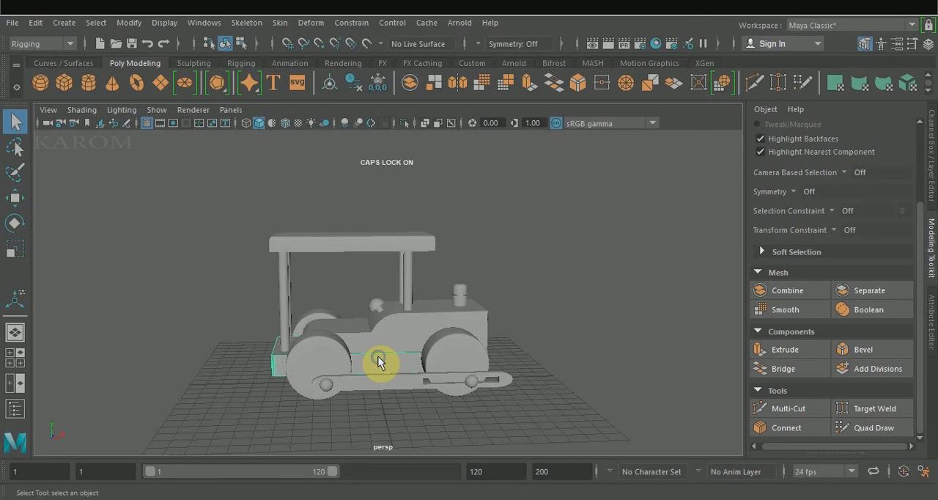
right_click_drag(378, 358, 485, 402)
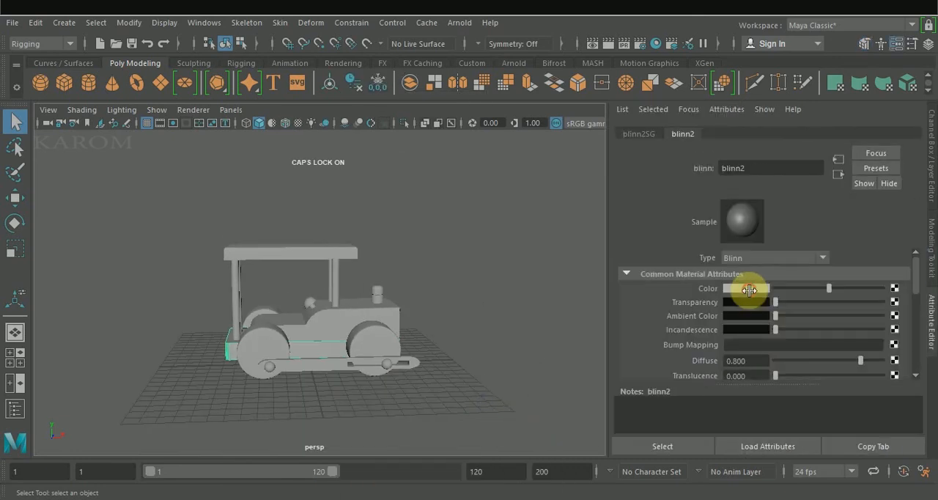
left_click(744, 298)
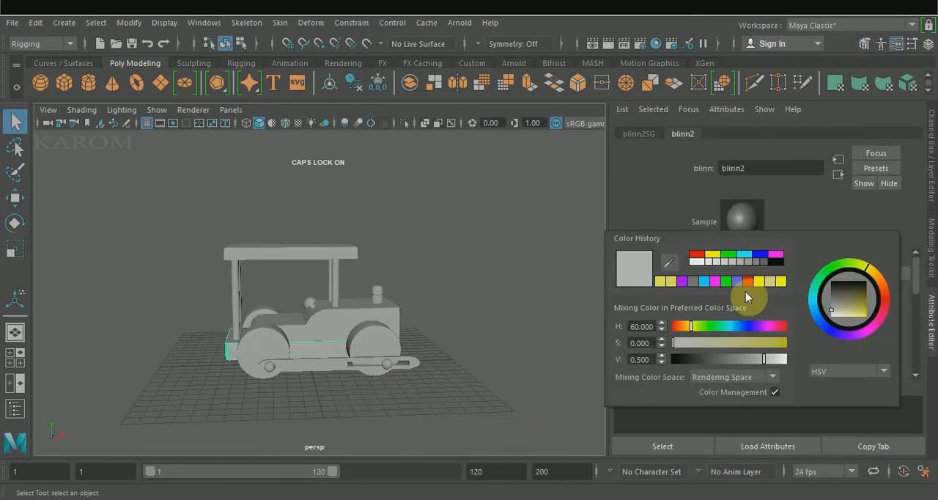
left_click_drag(855, 301, 865, 310)
Assign a new Blinn material to the wheels, linkage bolts, posts and lower body block, and colour it dark red
left_click(400, 345)
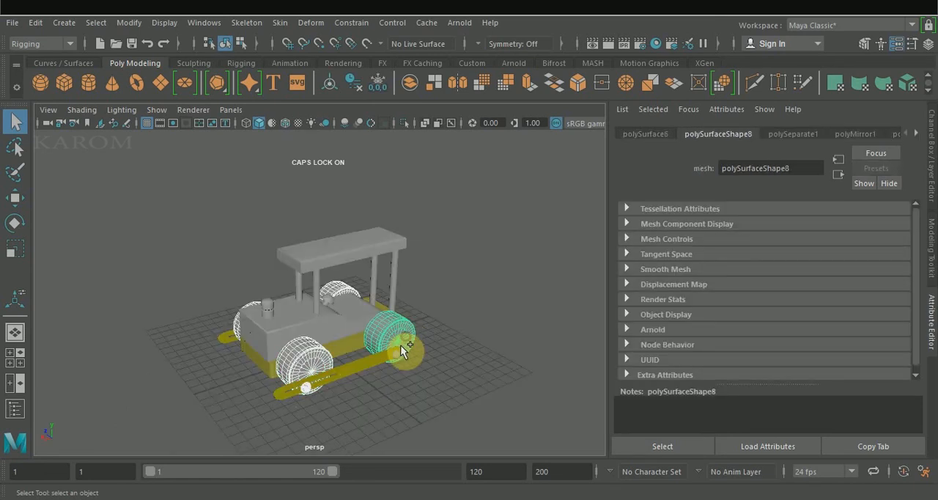
right_click_drag(397, 117, 493, 400)
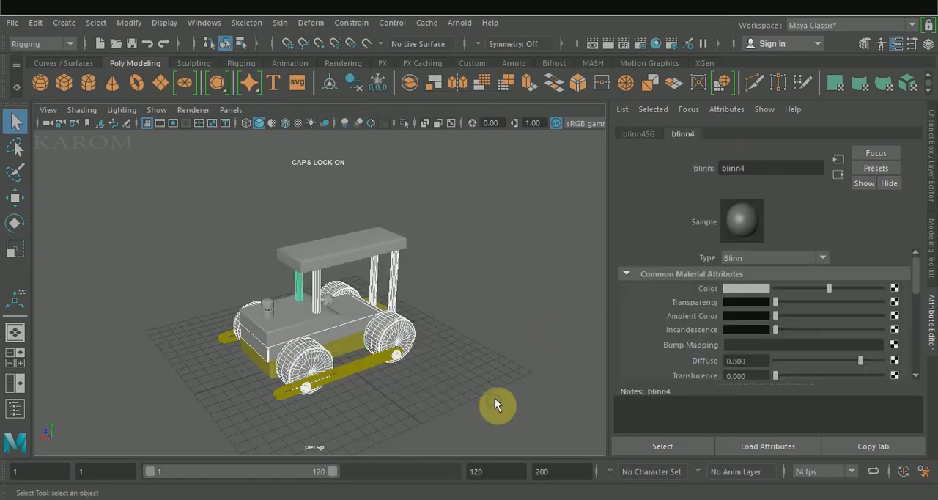
left_click(737, 295)
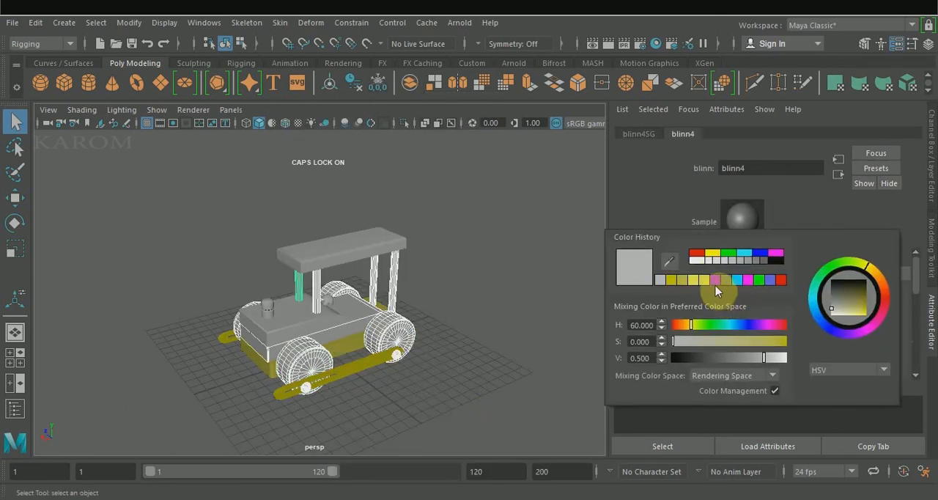
left_click(696, 252)
left_click_drag(775, 358, 734, 357)
left_click(534, 337)
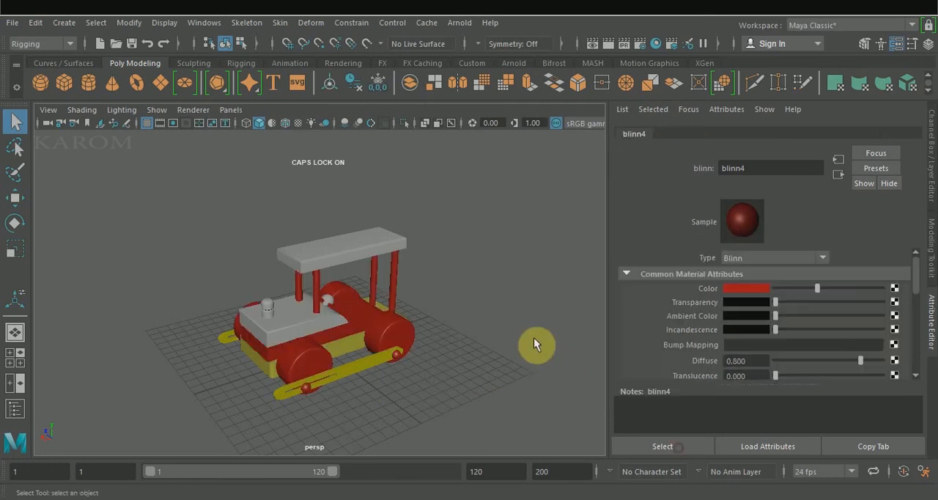
Apply the yellow material to the canopy, cab block, hood bolt and grooved cylinder, and hide the attribute editor
mouse_move(488, 325)
left_mouse_down("alt")
mouse_move(428, 324)
mouse_move(458, 299)
mouse_move(467, 304)
left_mouse_up("alt")
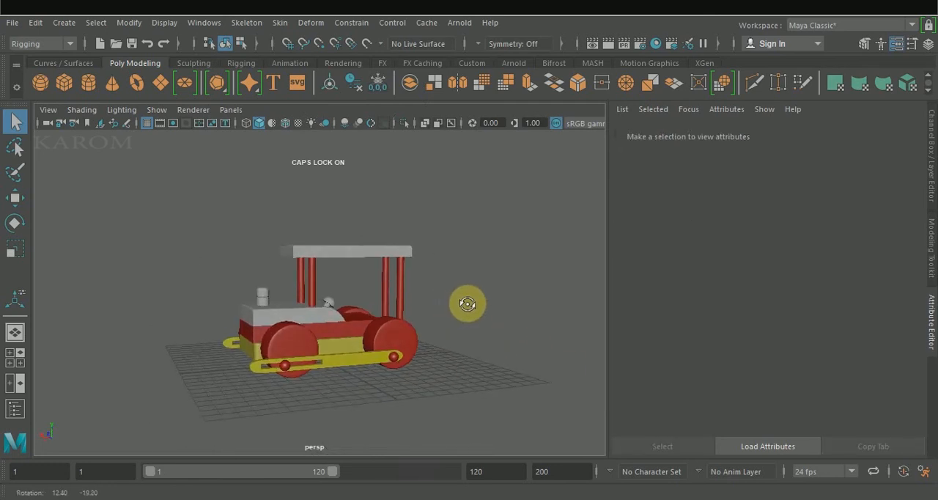
left_click(931, 326)
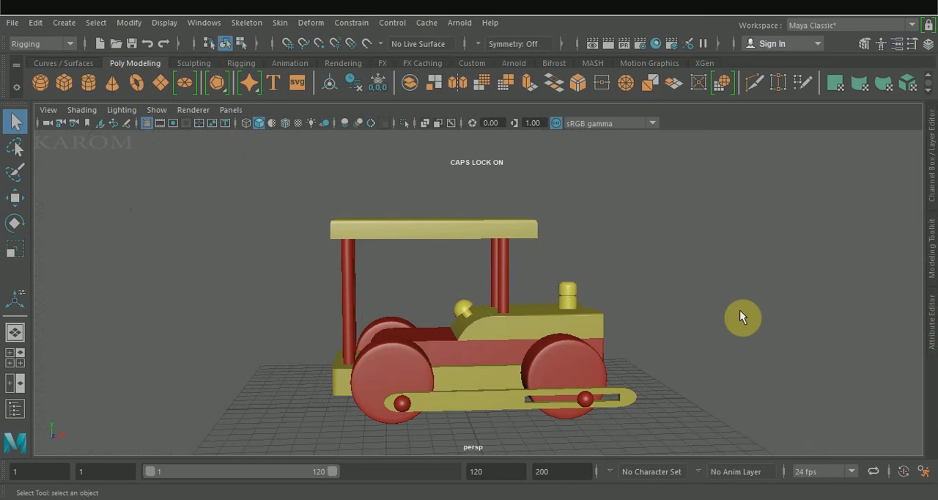
left_click_drag(739, 310, 718, 327, "alt")
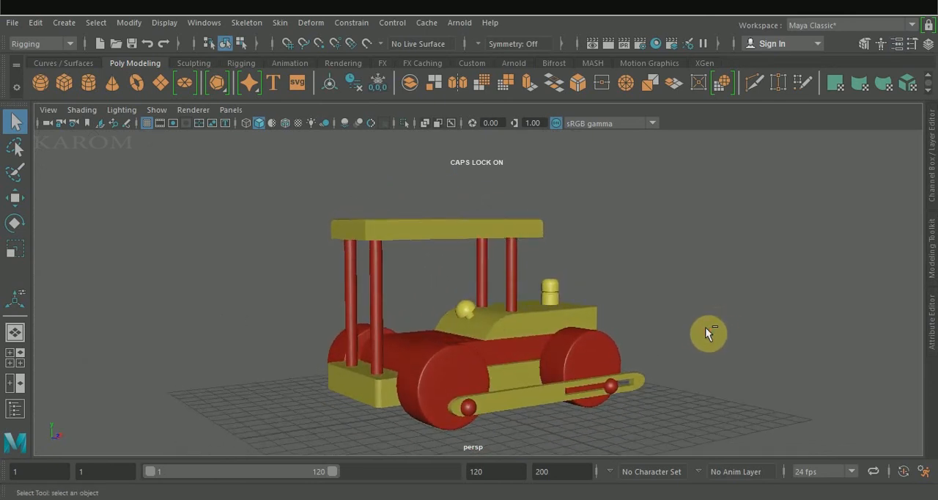